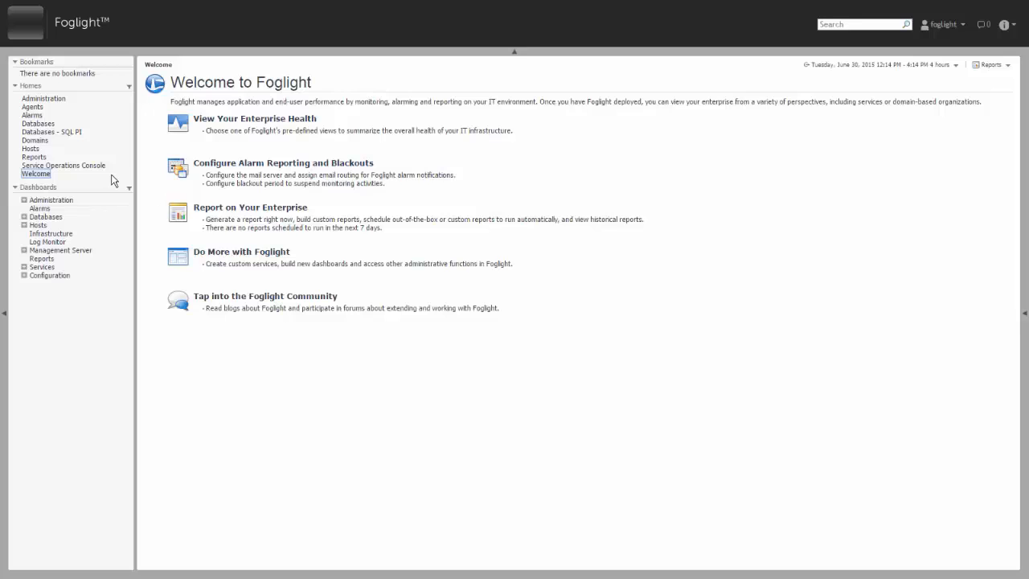
- From the Databases dashboard, start Monitor > Oracle and choose discovering multiple Oracle instances
left_click(38, 123)
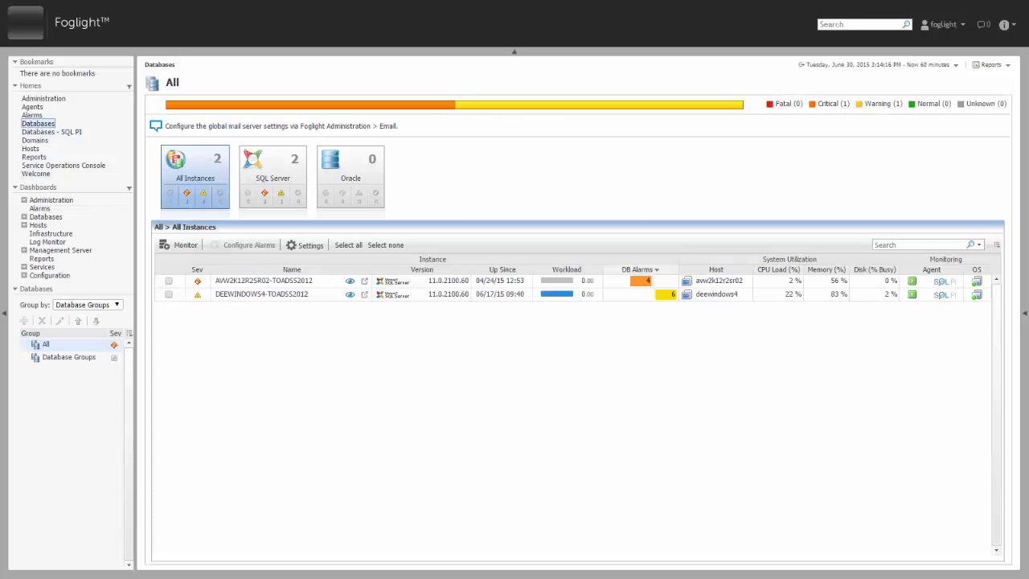
left_click(4, 315)
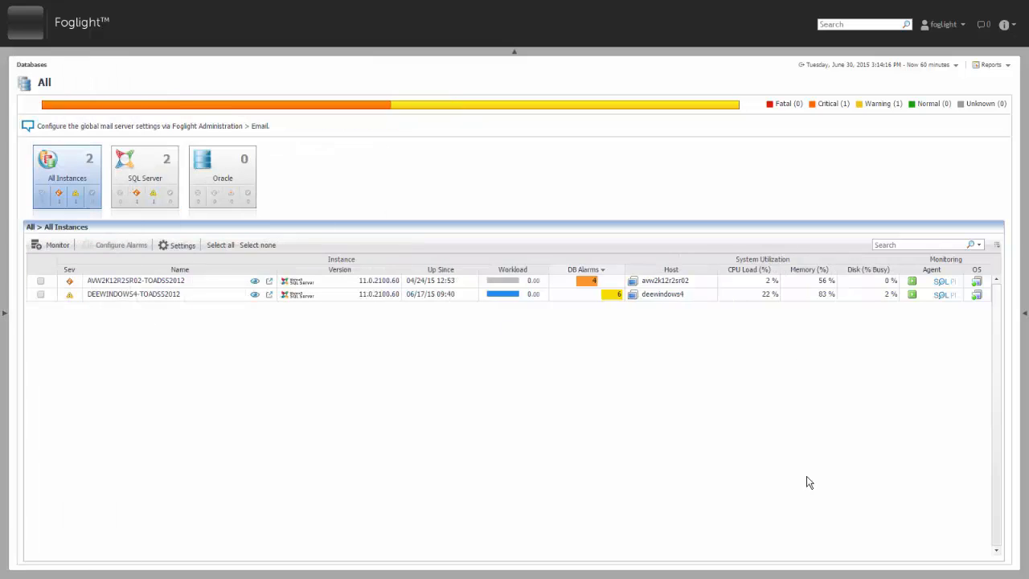
left_click(66, 245)
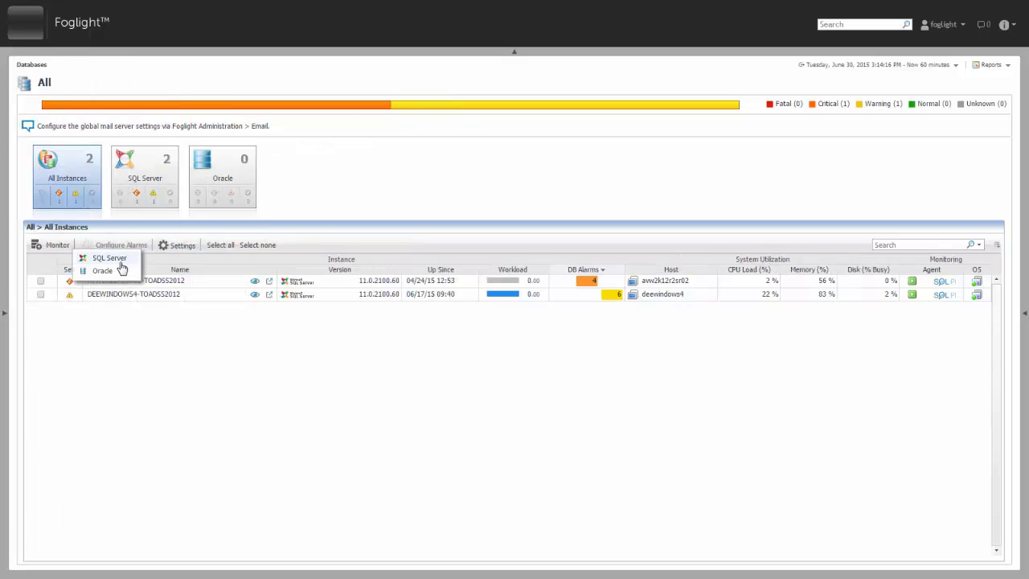
left_click(105, 272)
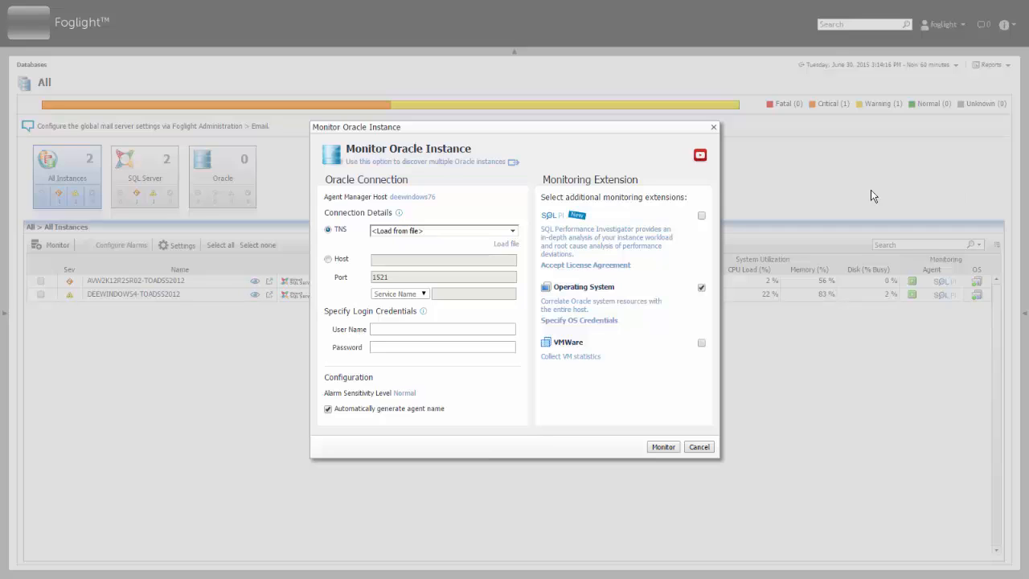
left_click(425, 162)
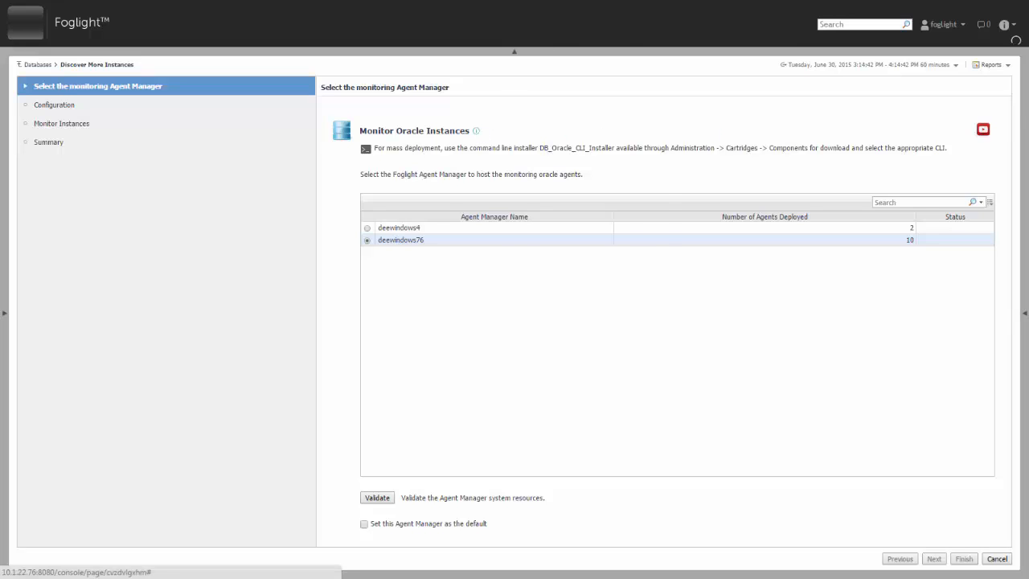
- Pick deewindows76 as the Agent Manager, validate its resources, and continue to Configuration
left_click(476, 131)
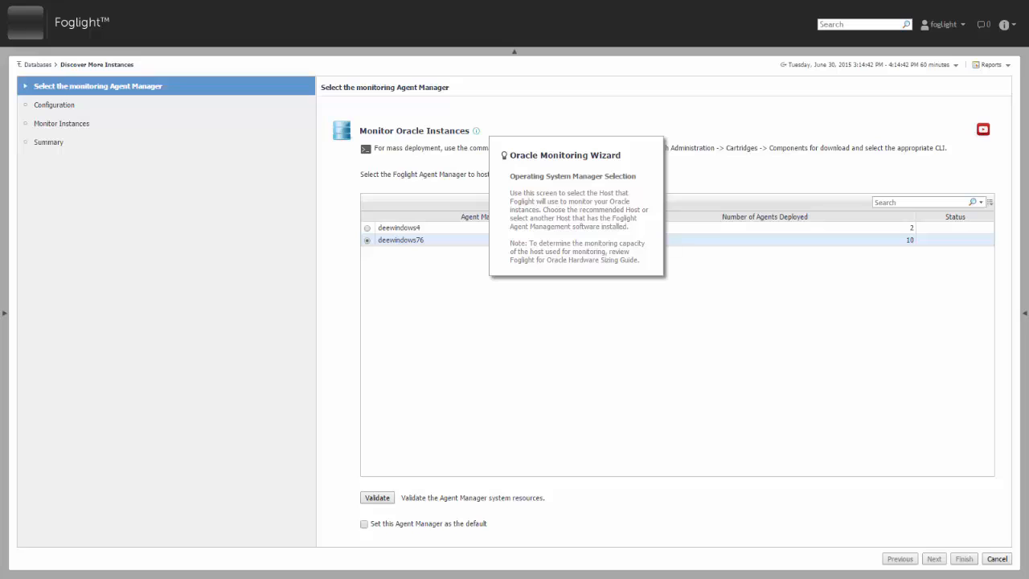
left_click(828, 324)
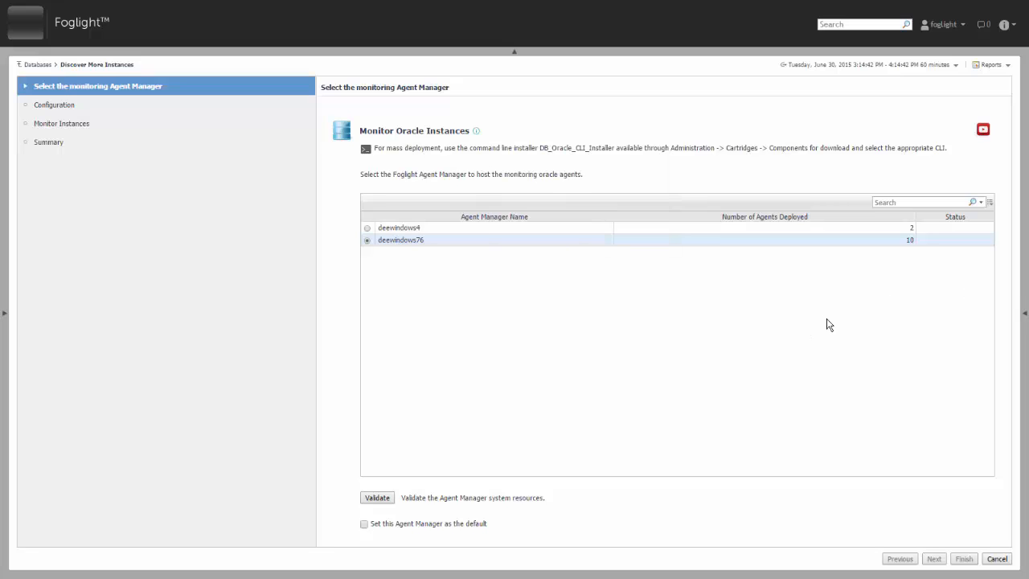
left_click(368, 228)
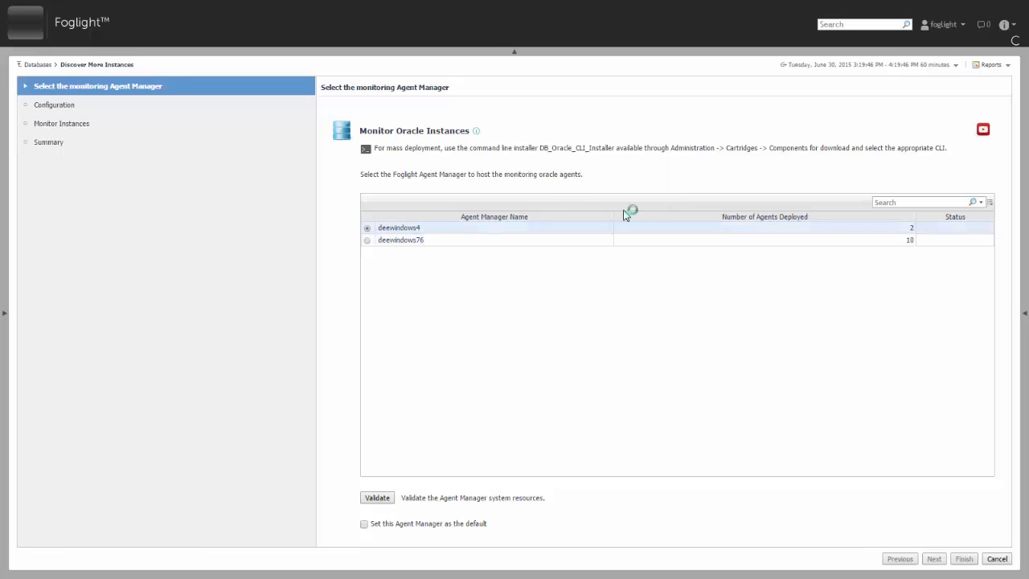
left_click(367, 240)
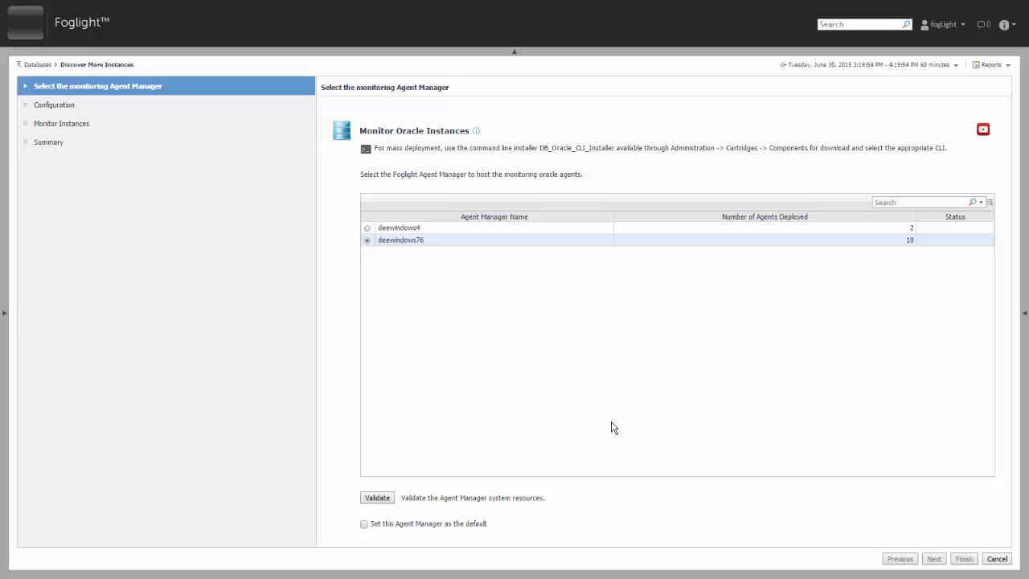
left_click(382, 497)
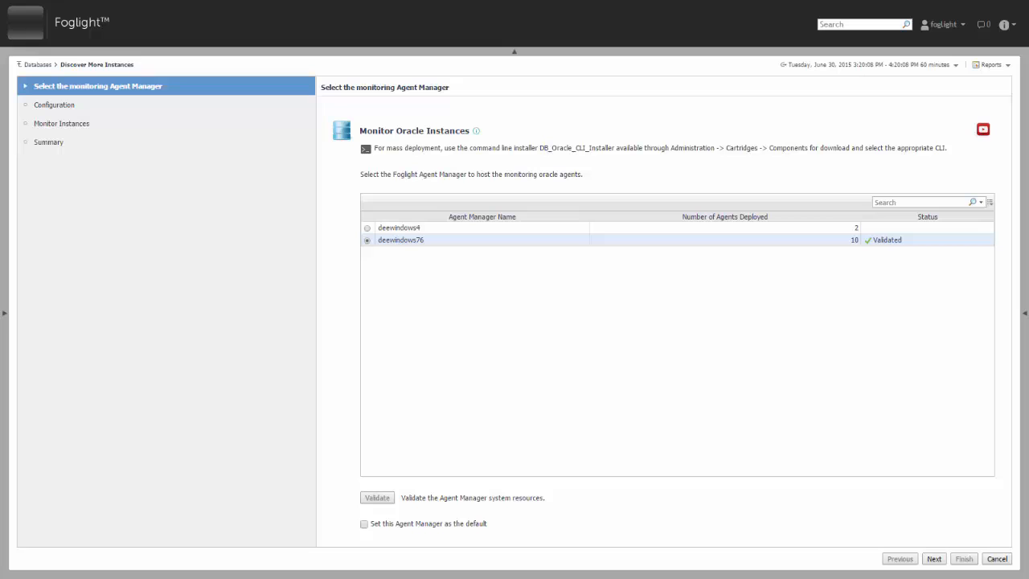
left_click(931, 560)
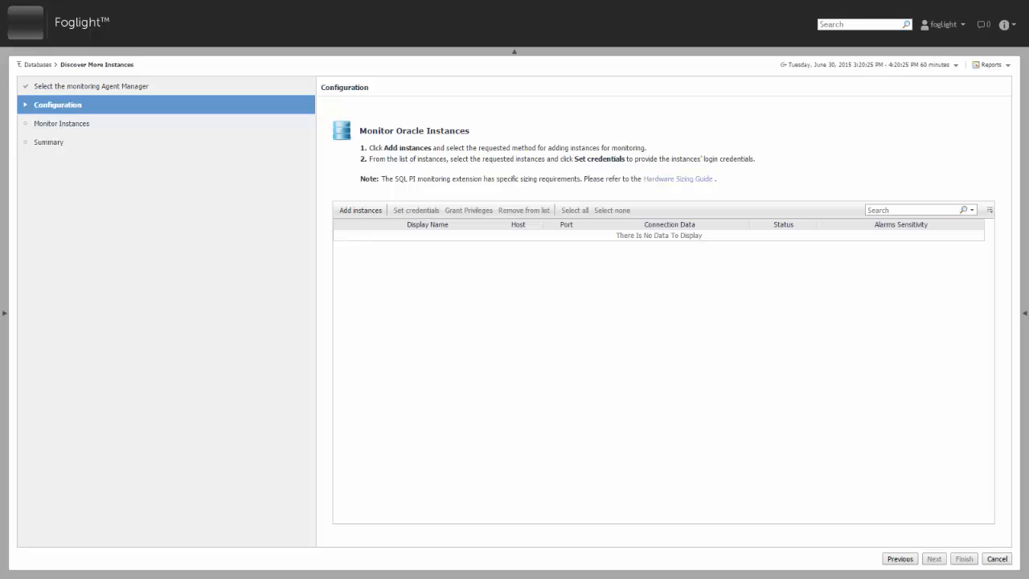
- Load the TNS file 'tnsnames - Copy.ora' to list its Oracle instances
left_click(360, 210)
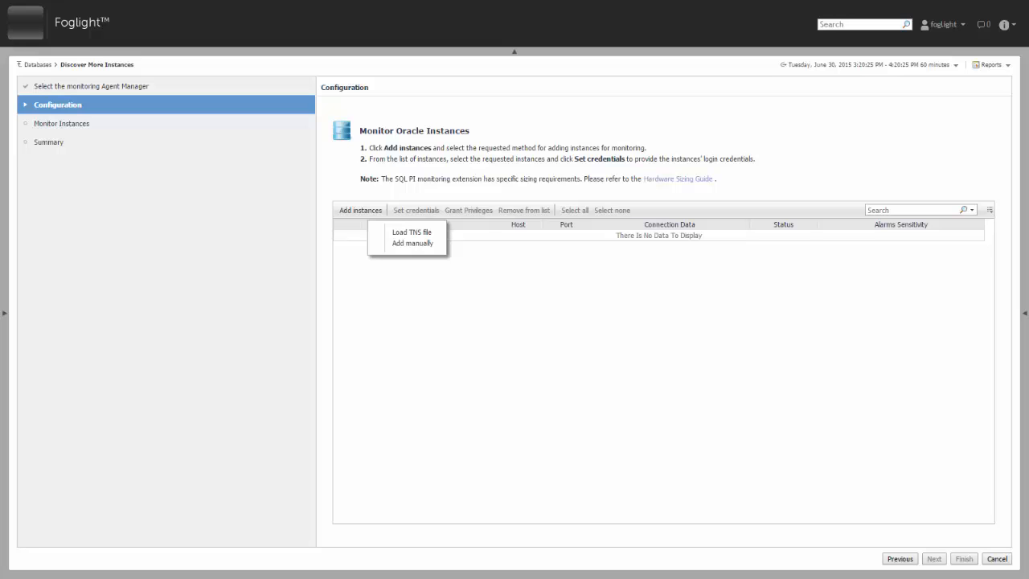
left_click(421, 233)
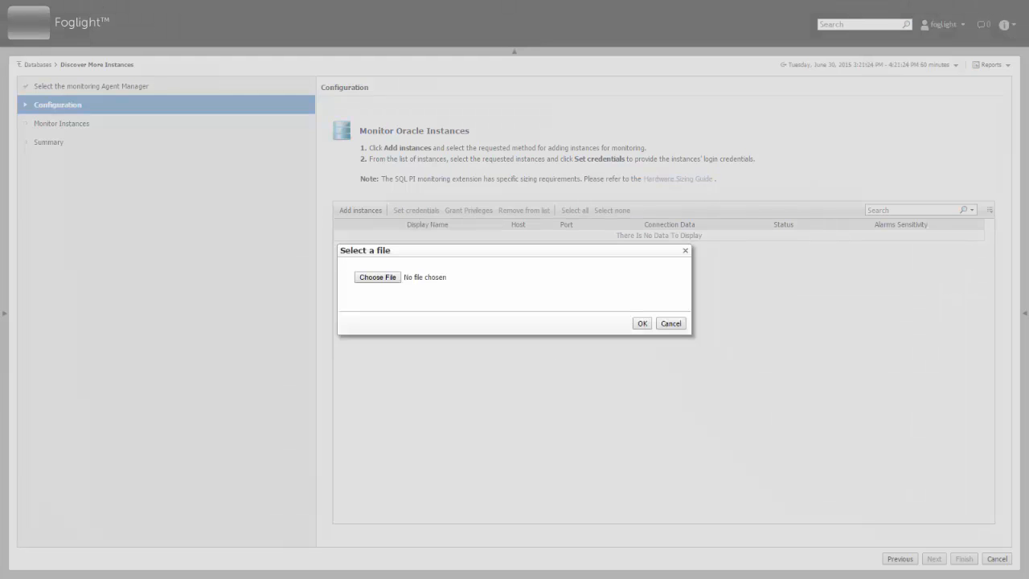
left_click(377, 278)
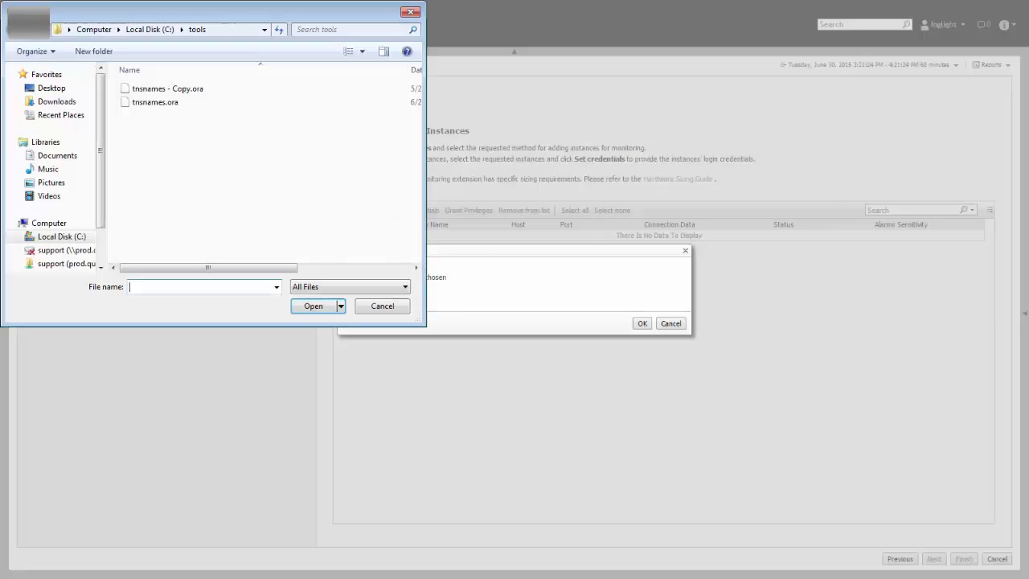
left_click(198, 90)
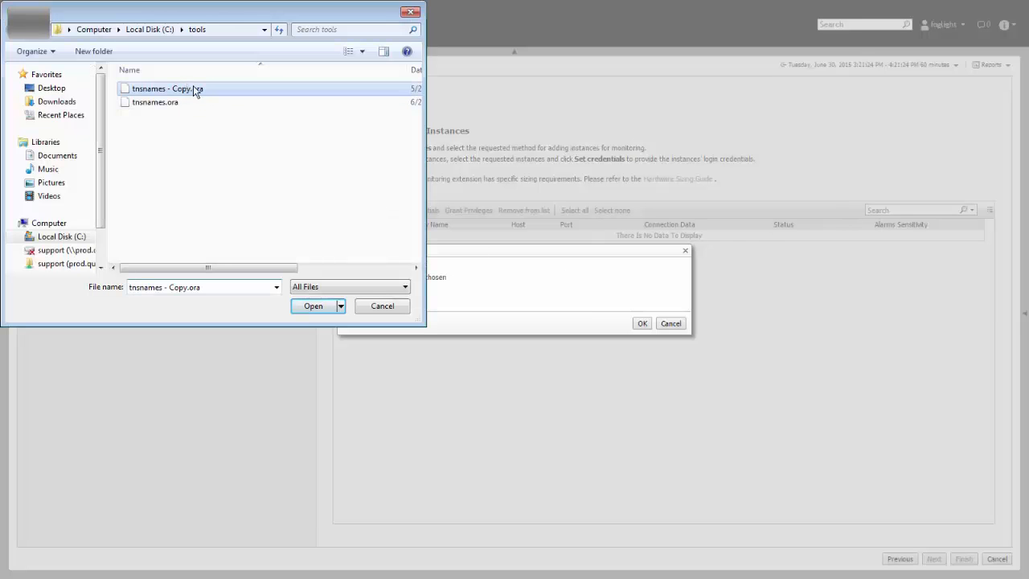
left_click(315, 306)
left_click(641, 323)
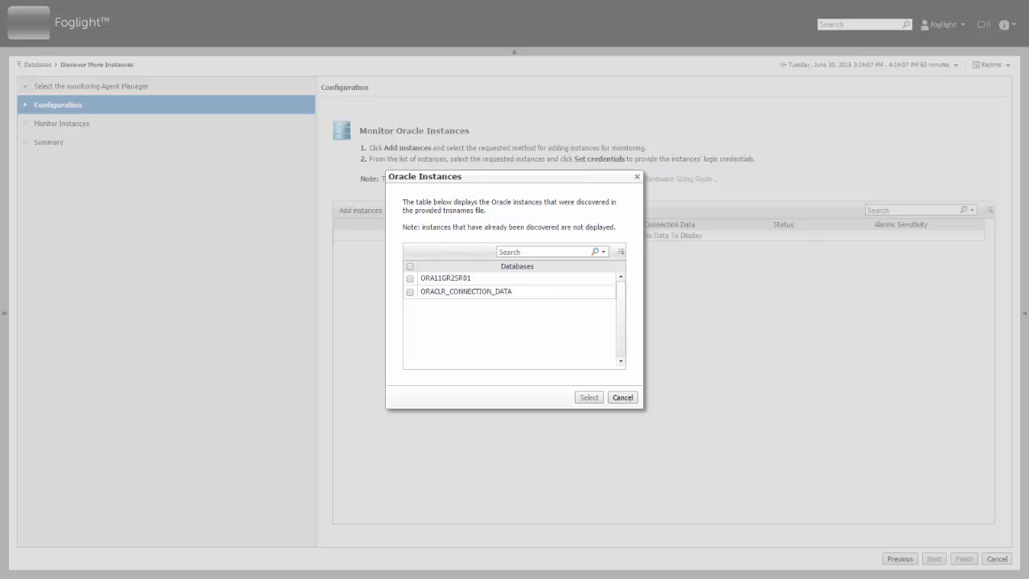
- Select only ORA11GR2SR01, excluding ORACLR_CONNECTION_DATA, and add it to the instance list
left_click(409, 266)
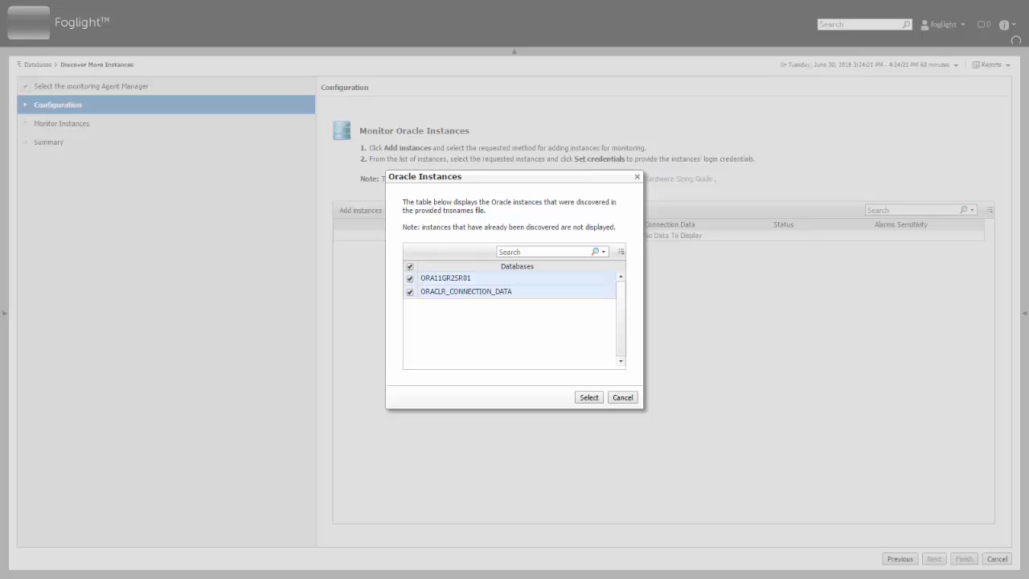
left_click(409, 292)
left_click(597, 400)
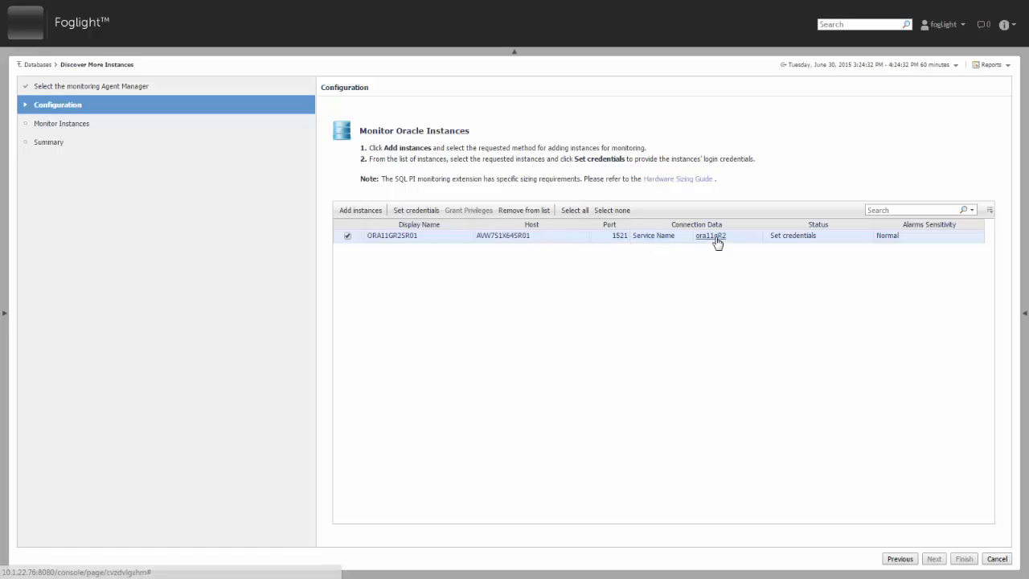
- Enter the Oracle database user name and password for ORA11GR2SR01
left_click(794, 236)
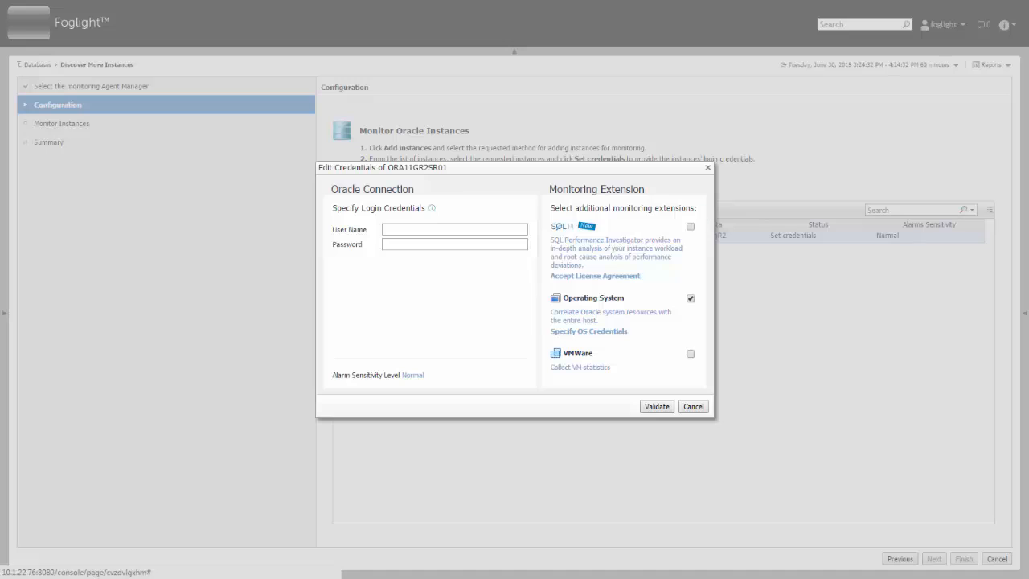
mouse_move(431, 211)
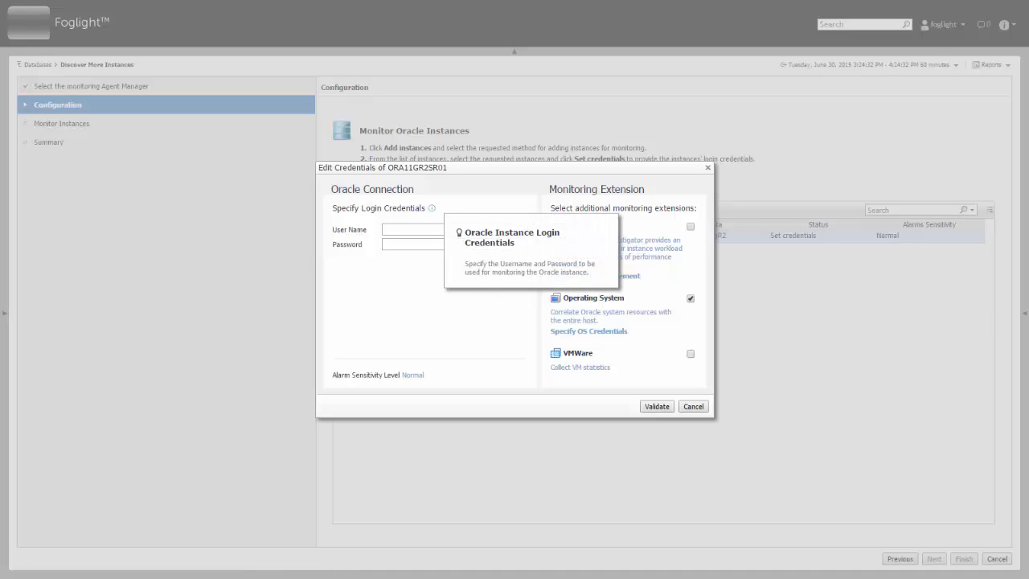
left_click(409, 231)
type("fogora")
left_click(431, 244)
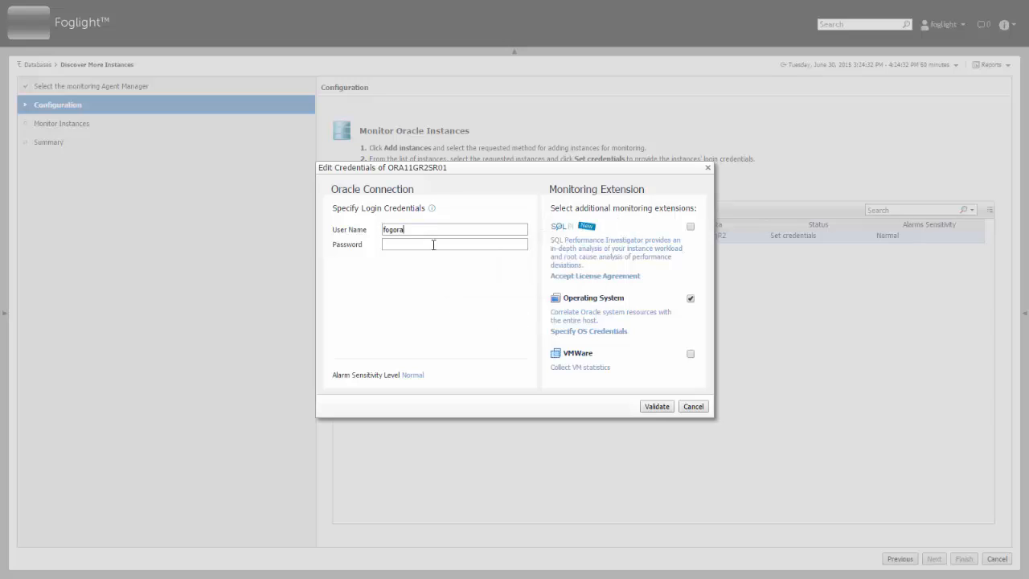
type("********")
- Set Windows host login credentials for operating system monitoring and apply them
left_click(658, 317)
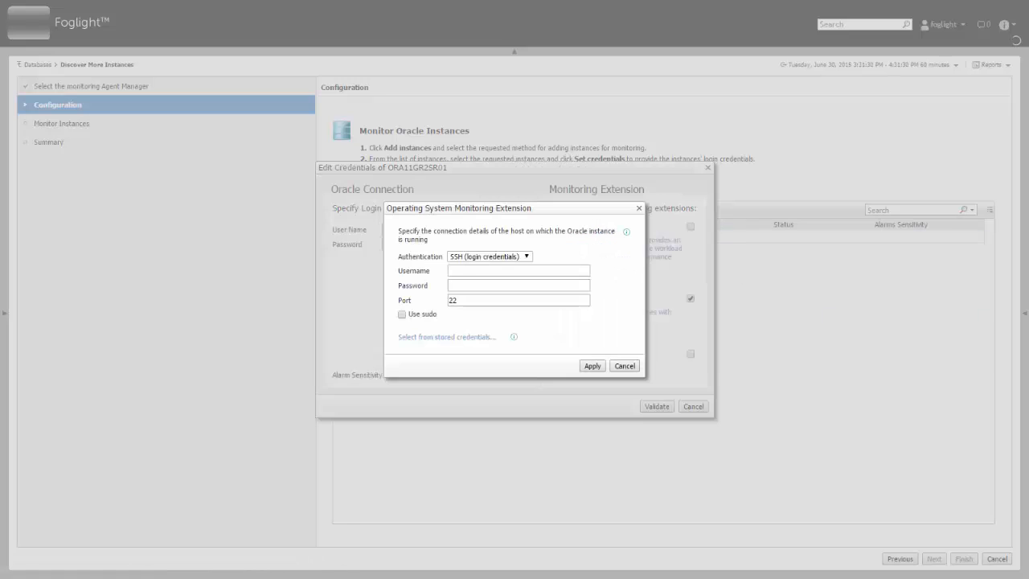
left_click(626, 232)
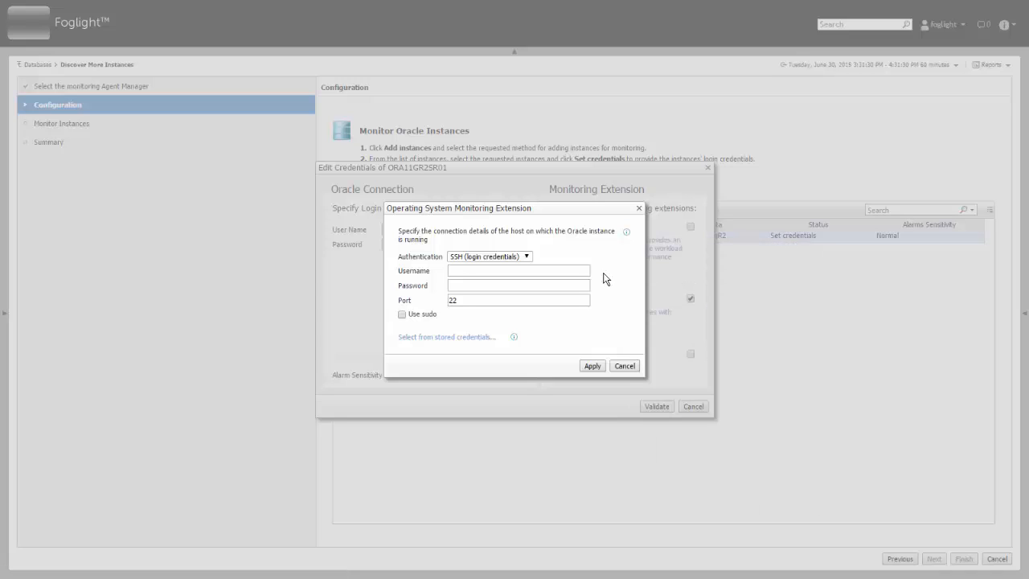
left_click(526, 256)
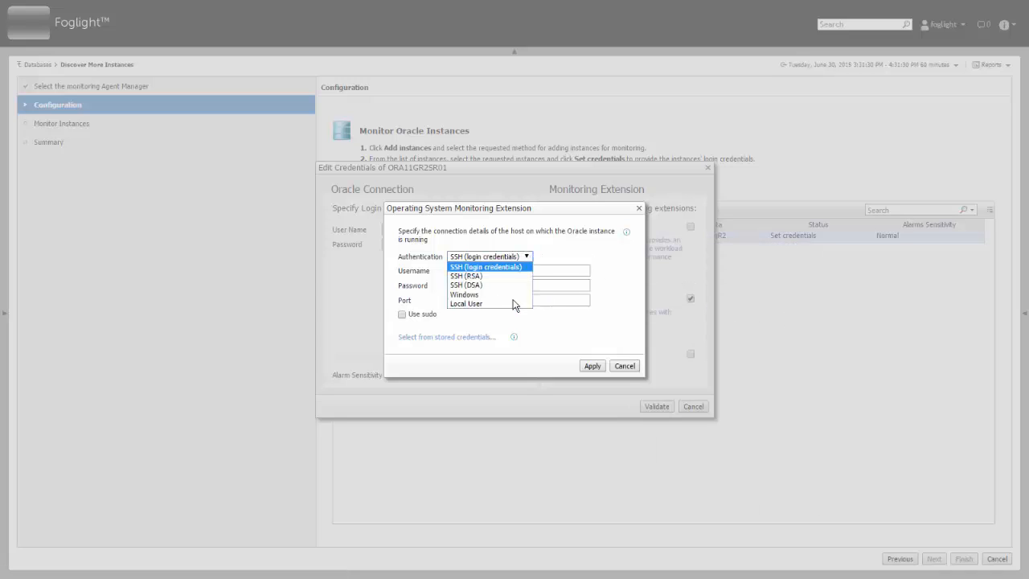
left_click(476, 295)
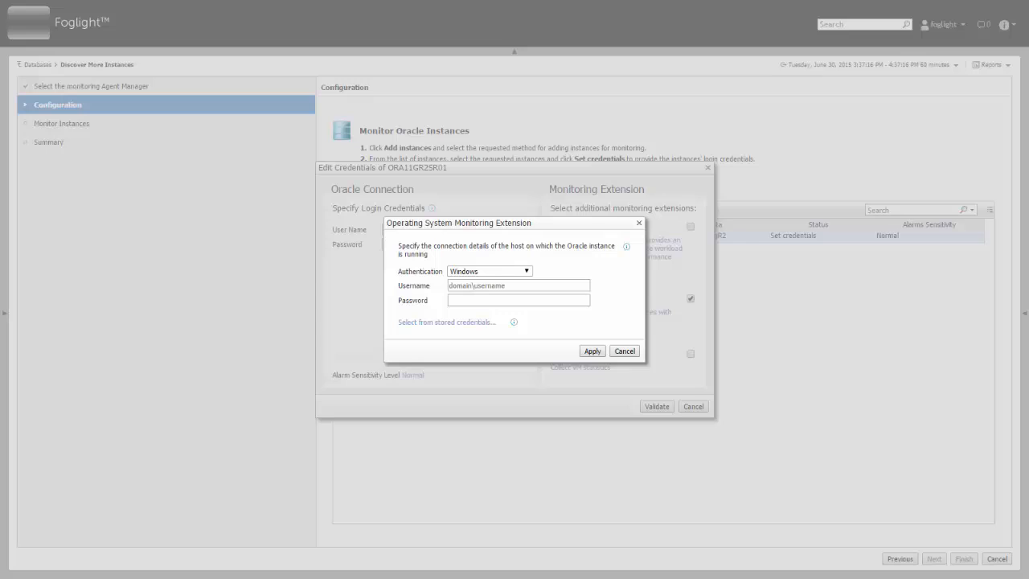
left_click(521, 285)
type("AVW7S1x64SR01\\administrator")
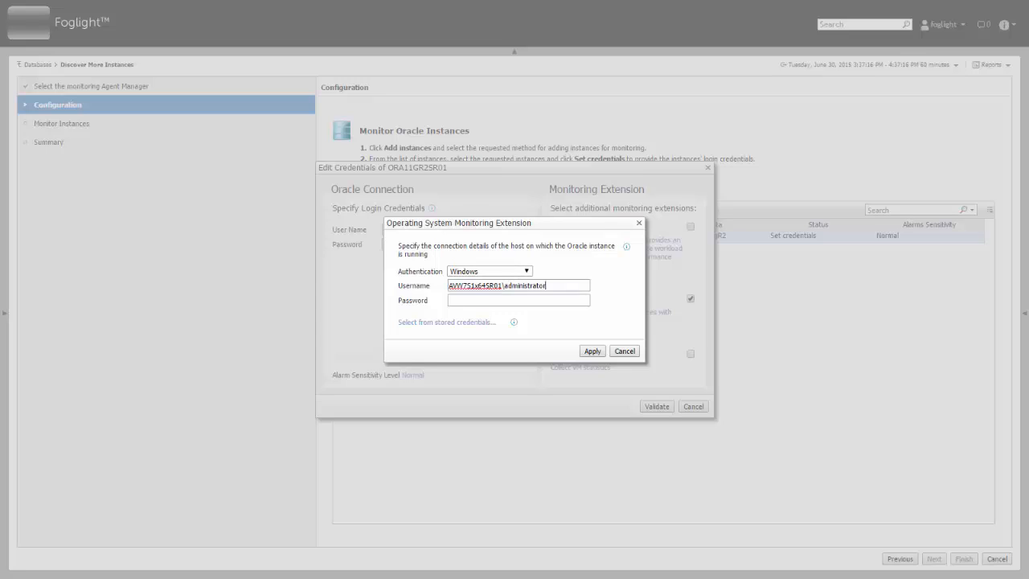
key("Tab")
type("•••••••••")
mouse_move(514, 323)
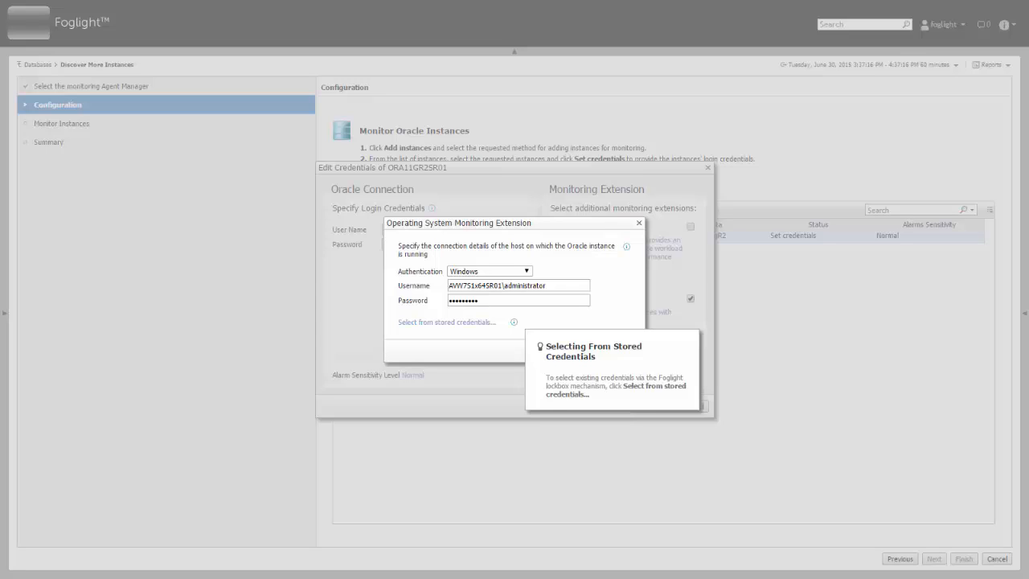
left_click(475, 324)
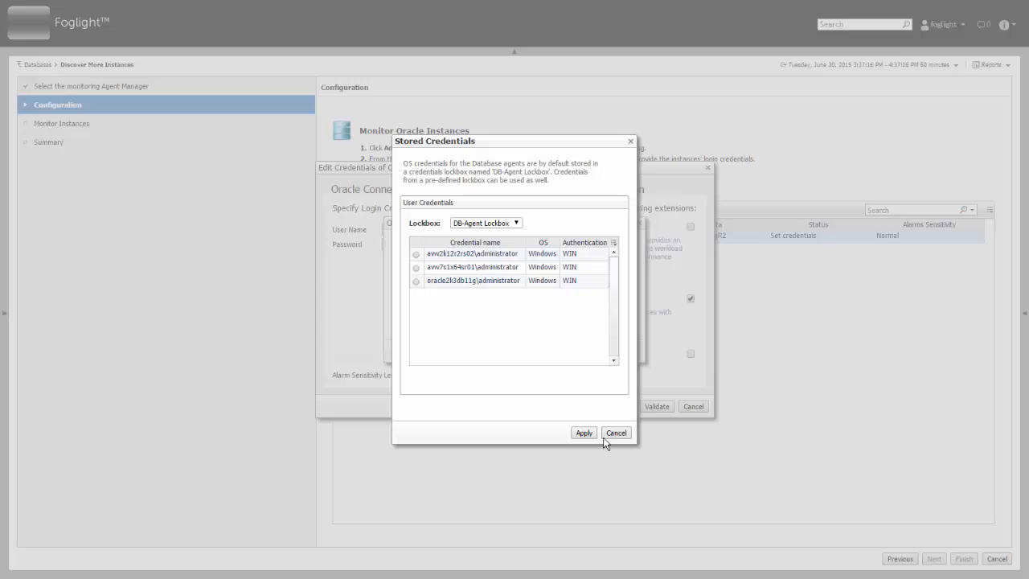
left_click(614, 434)
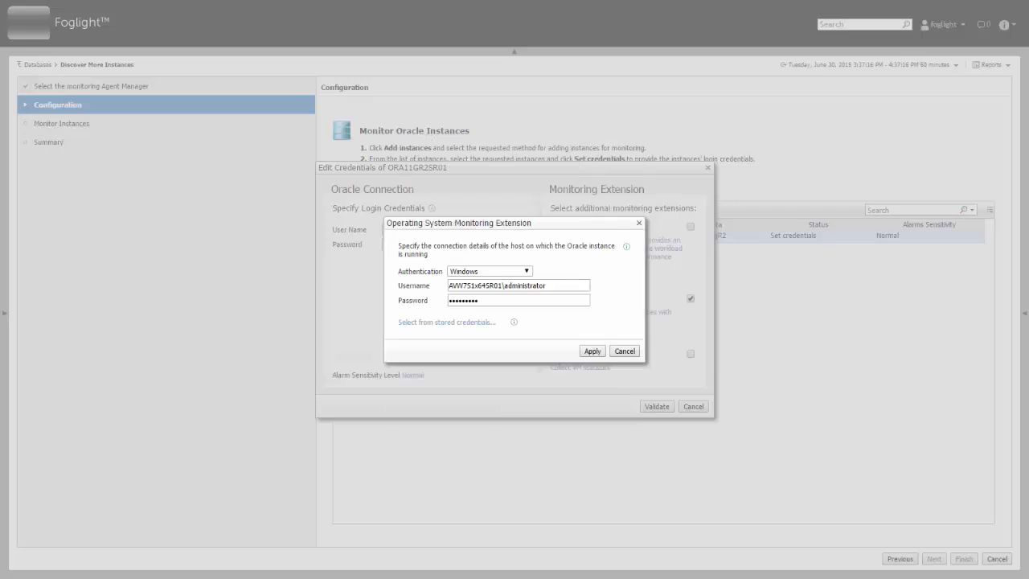
left_click(593, 351)
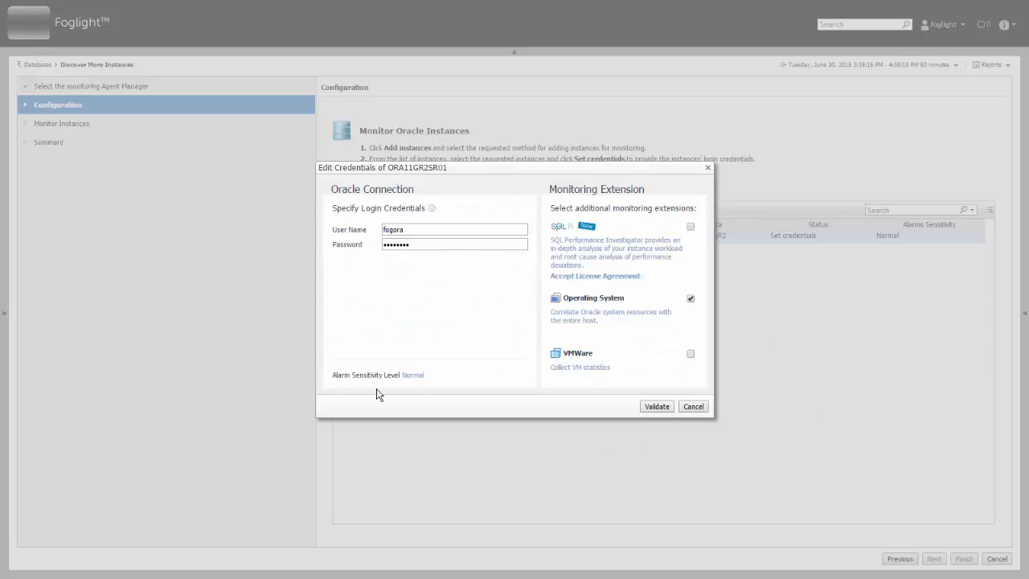
- Keep alarm sensitivity at Normal and validate the instance's credentials
left_click(413, 375)
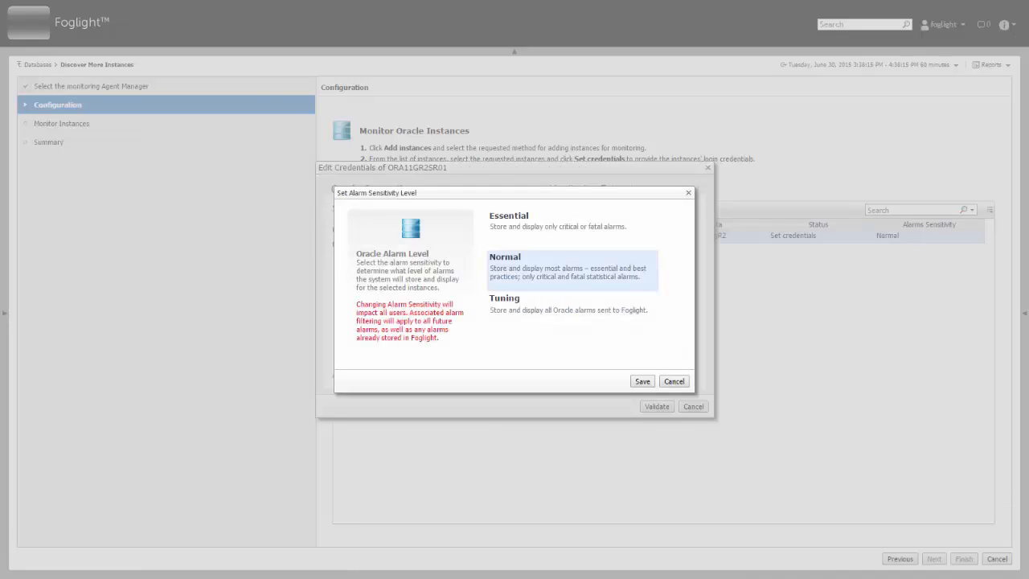
left_click(596, 225)
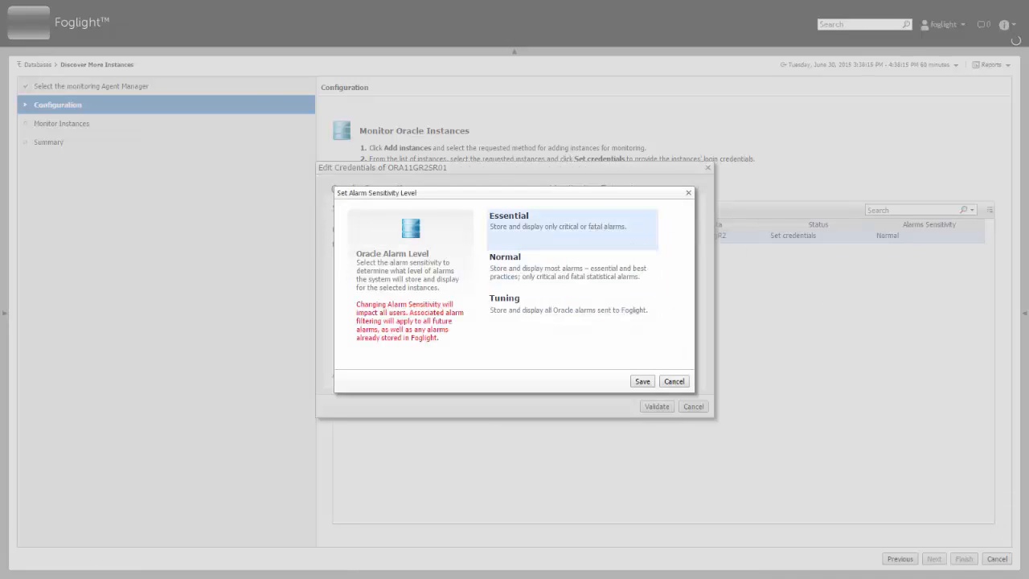
left_click(495, 309)
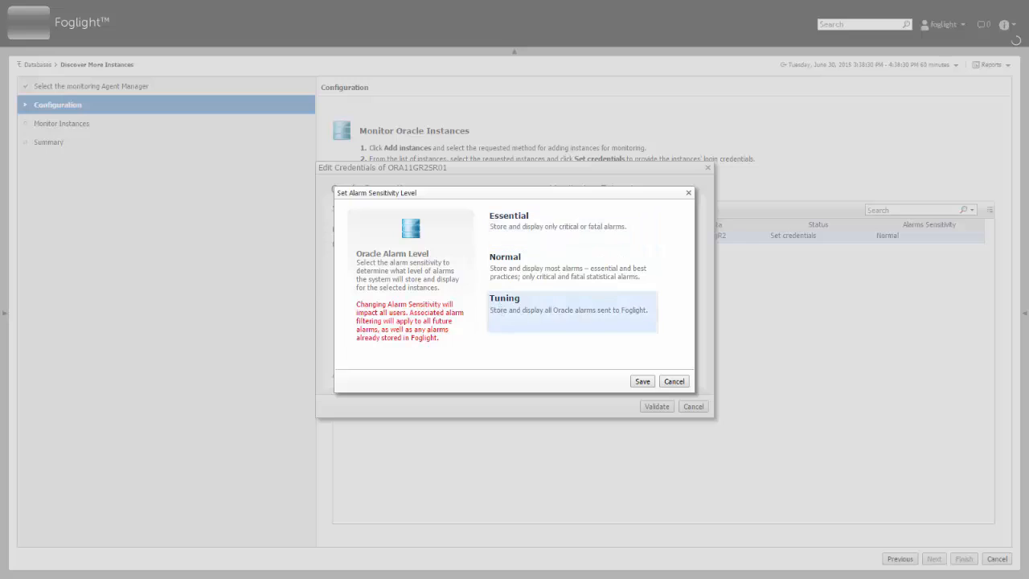
left_click(674, 381)
left_click(656, 406)
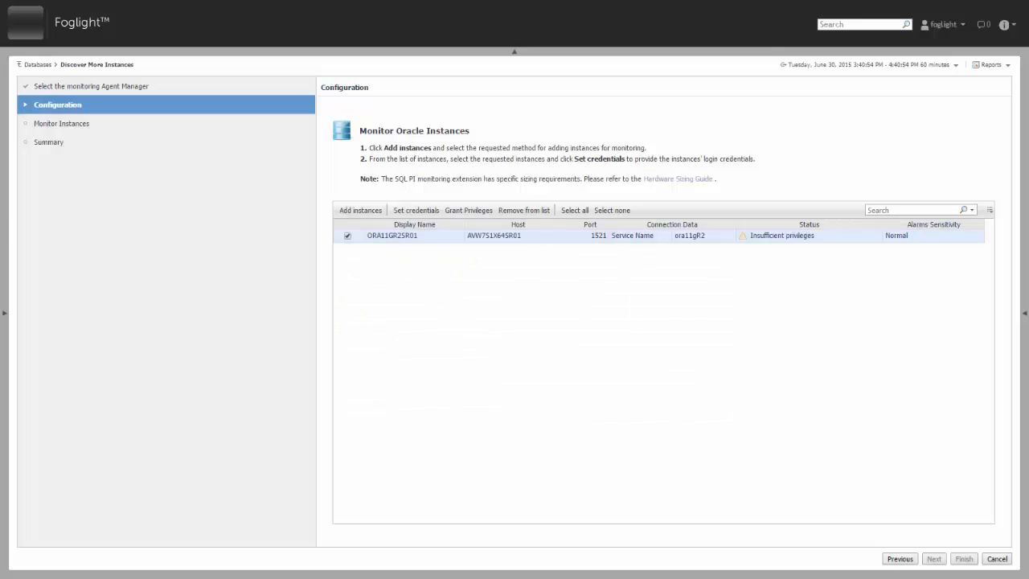
- From the Insufficient privileges link, view and copy the SQL grant script
left_click(801, 236)
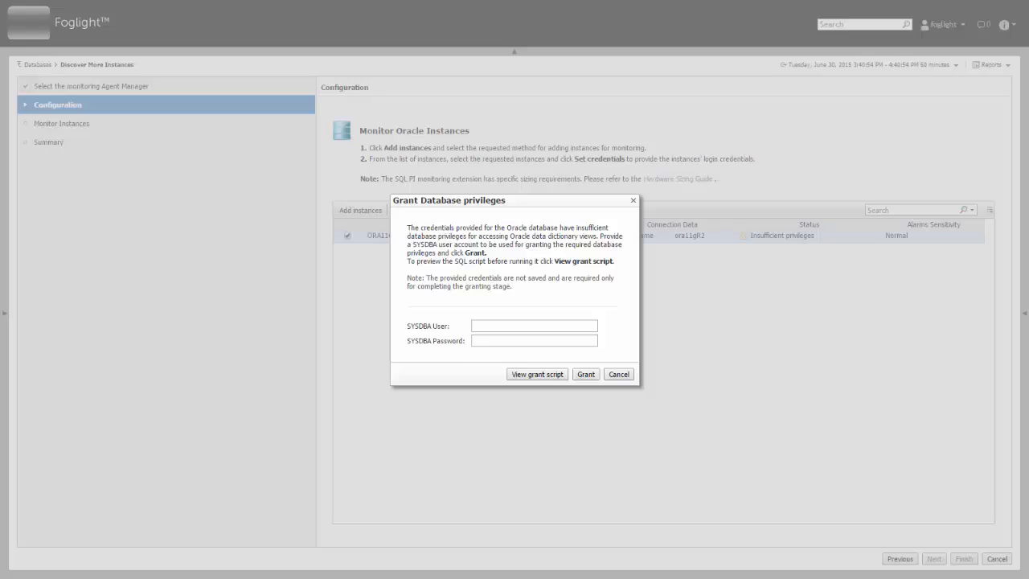
left_click(536, 375)
left_click_drag(696, 209, 693, 352)
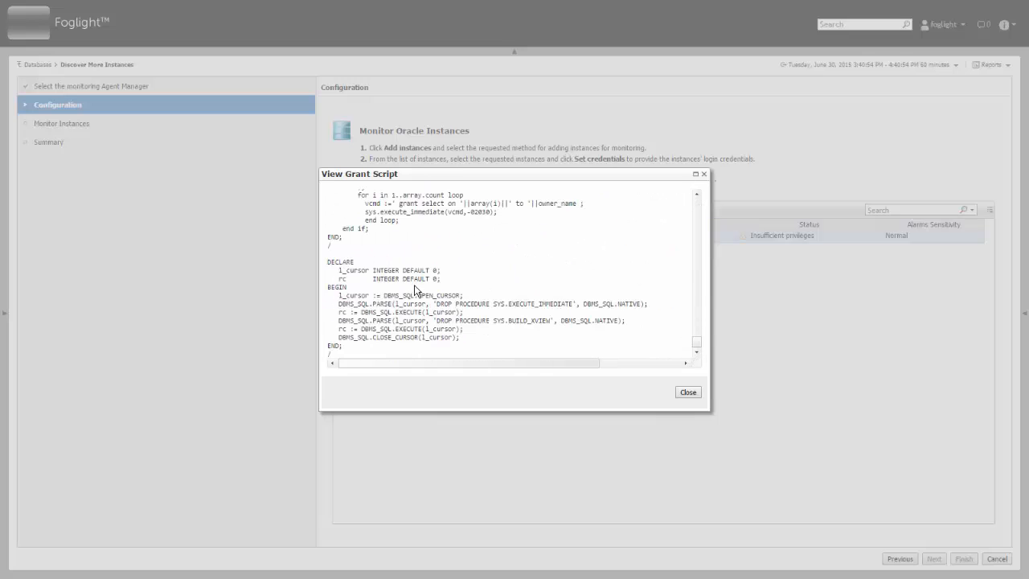
left_click(392, 348, "shift")
left_click(343, 357, "shift")
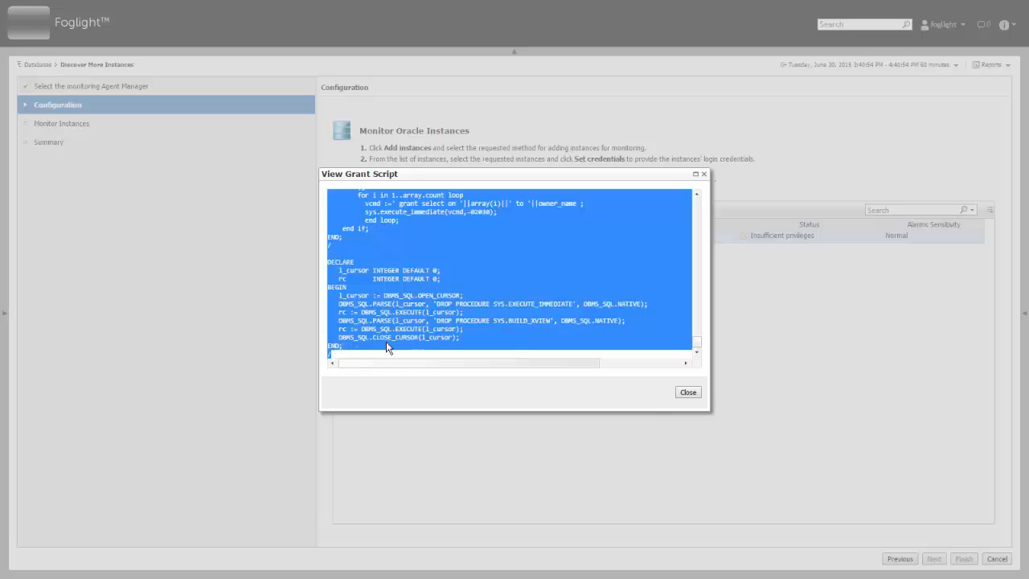
right_click(445, 315)
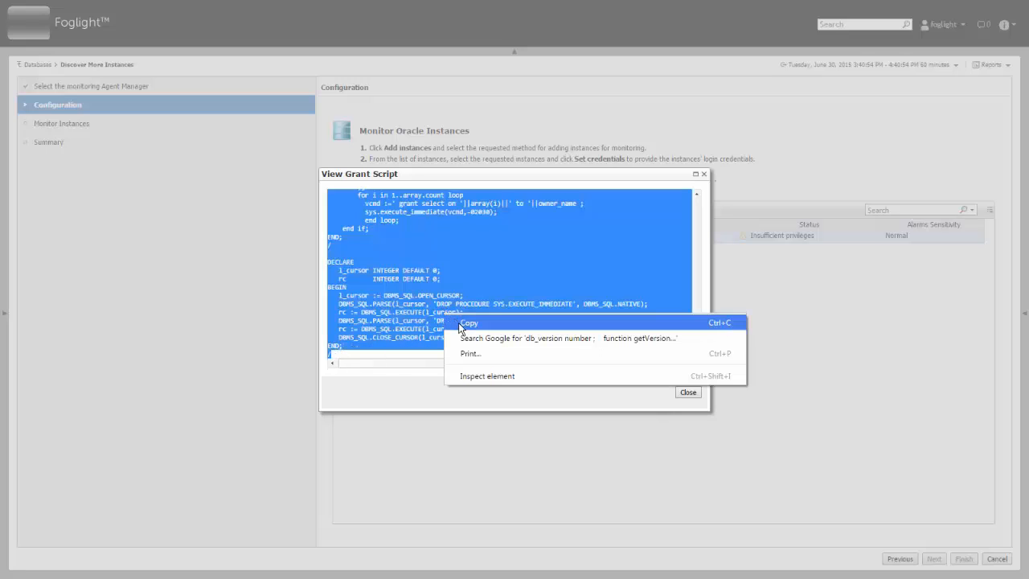
left_click(837, 171)
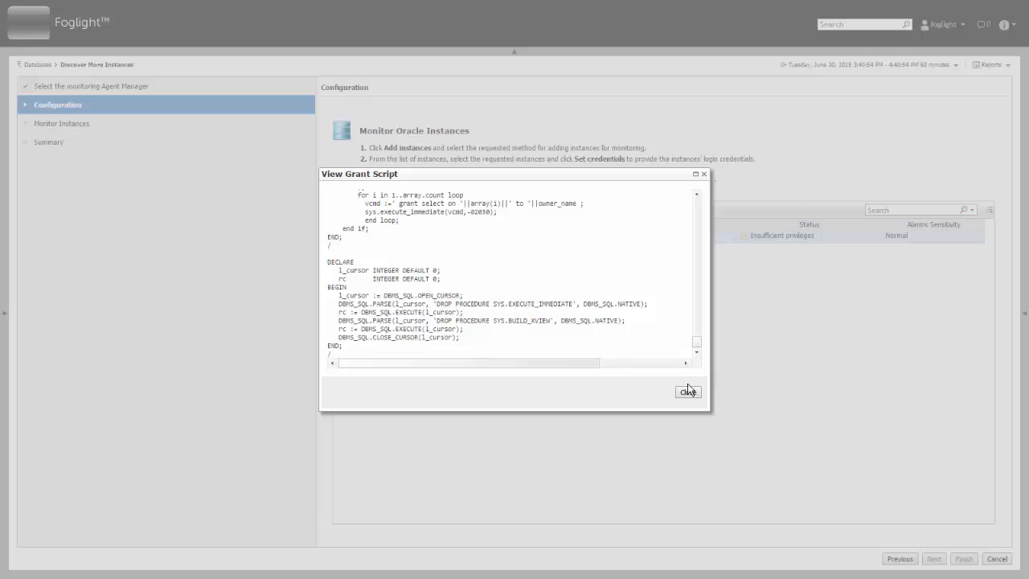
left_click(690, 392)
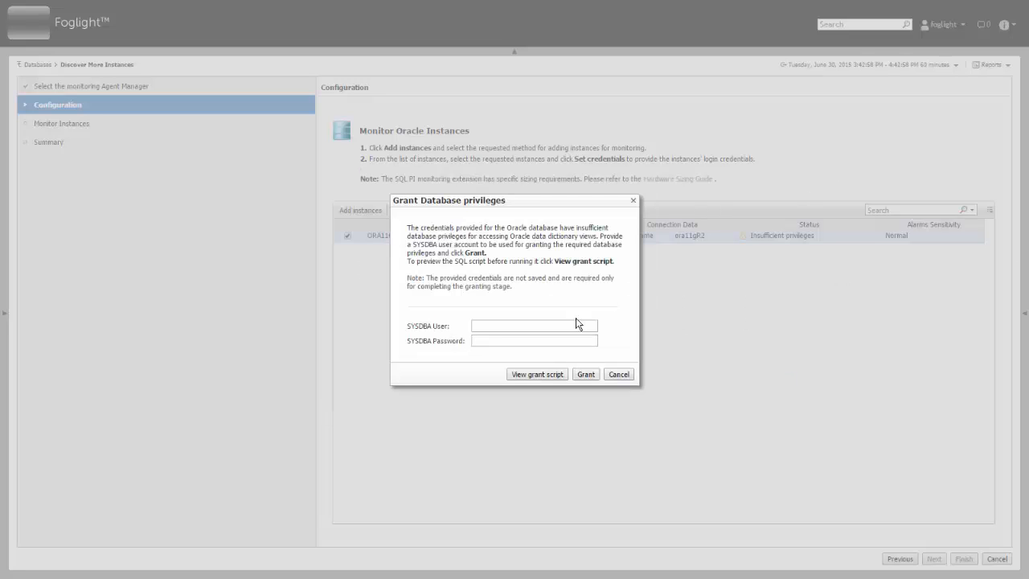
- Enter the SYSDBA user name and password and grant the missing privileges
left_click(570, 324)
type("sys")
key("Tab")
type("sys")
left_click(582, 374)
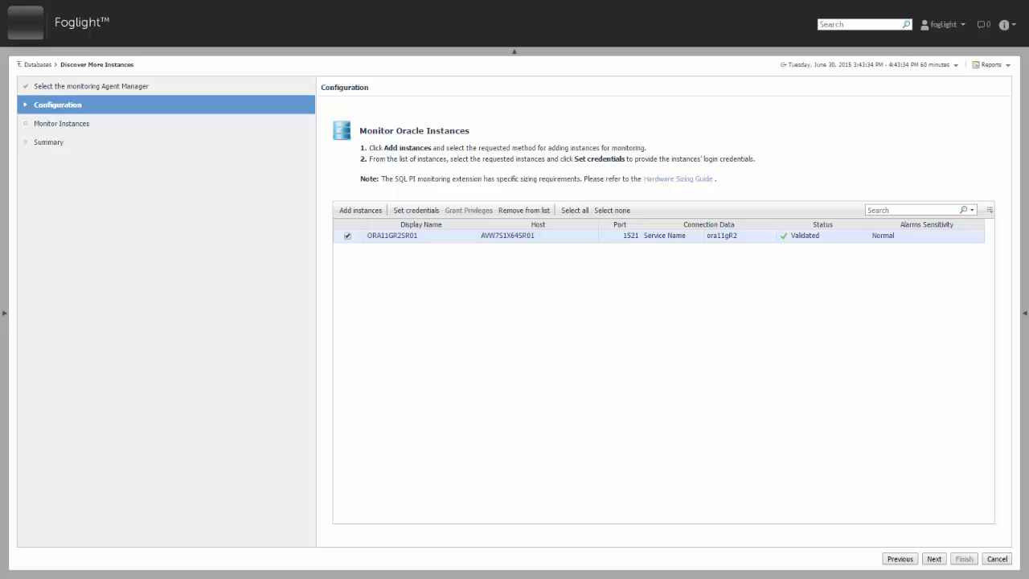
- Manually add host oracle2k3db11g.prod.quest.corp with service name fogora1, then untick ORA11GR2SR01
left_click(366, 213)
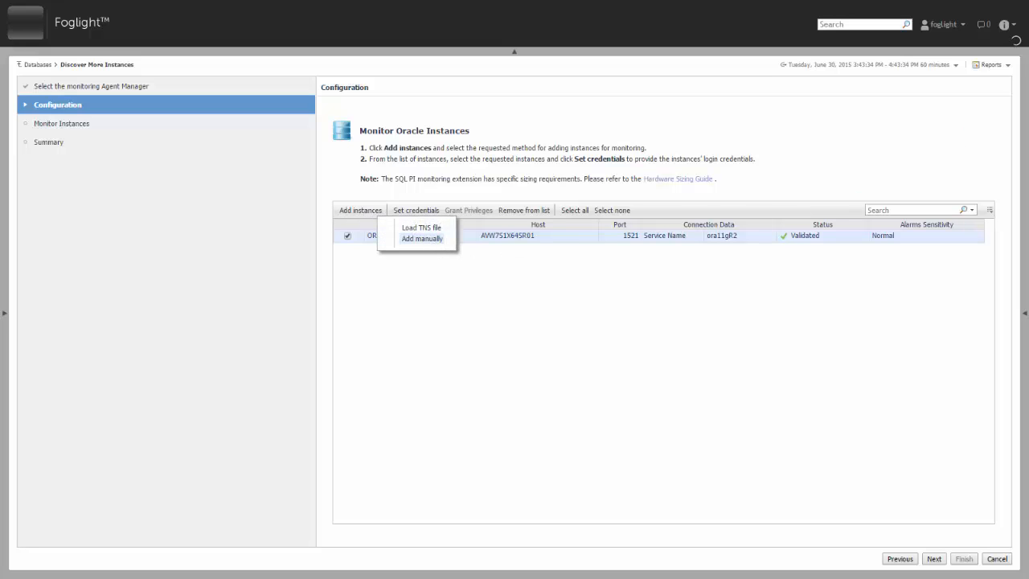
left_click(422, 238)
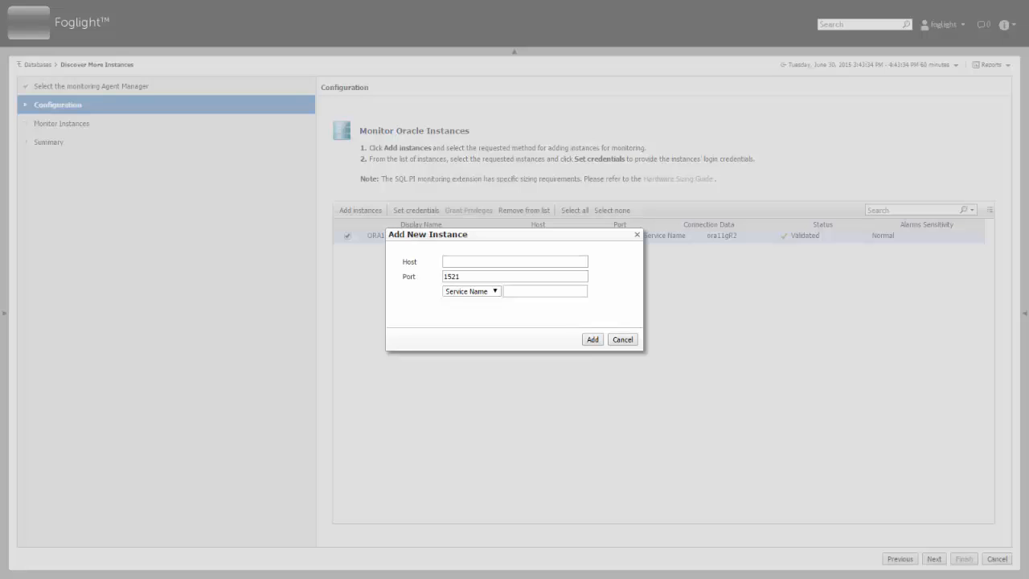
left_click(468, 259)
type("oracle2k3db11g.prod.quest.corp")
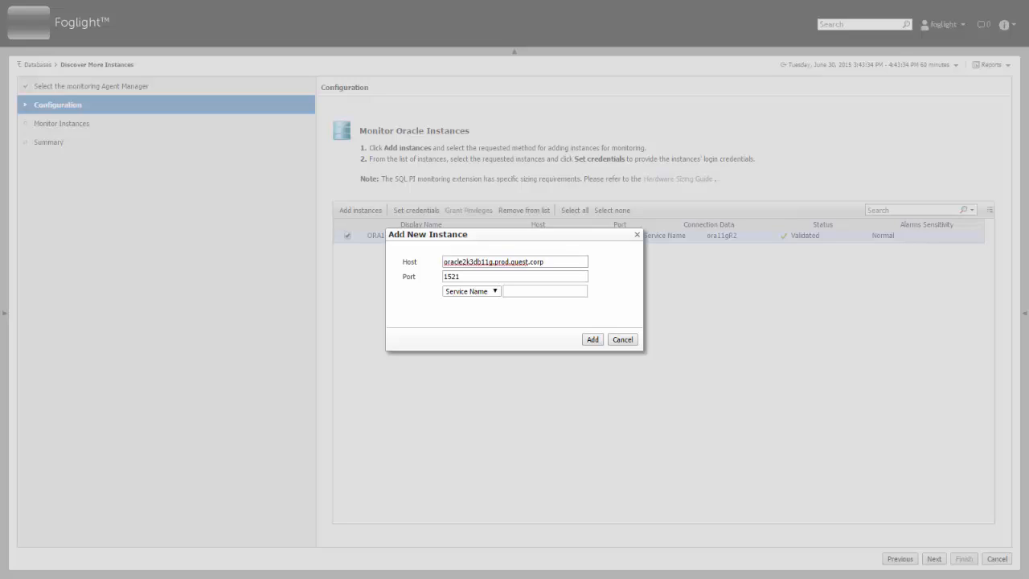
left_click(541, 291)
left_click(497, 292)
left_click(553, 295)
type("fogora1")
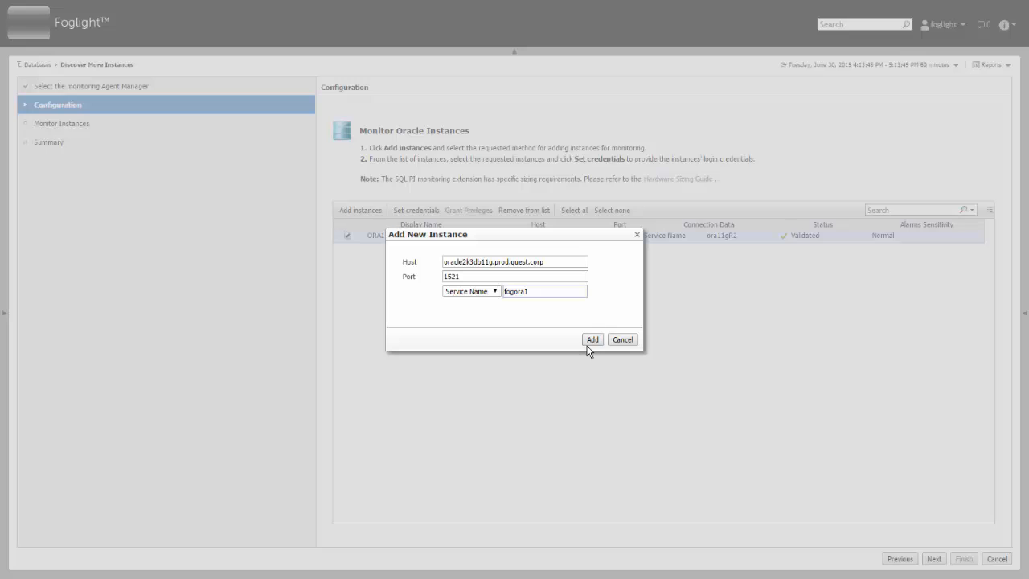
left_click(591, 340)
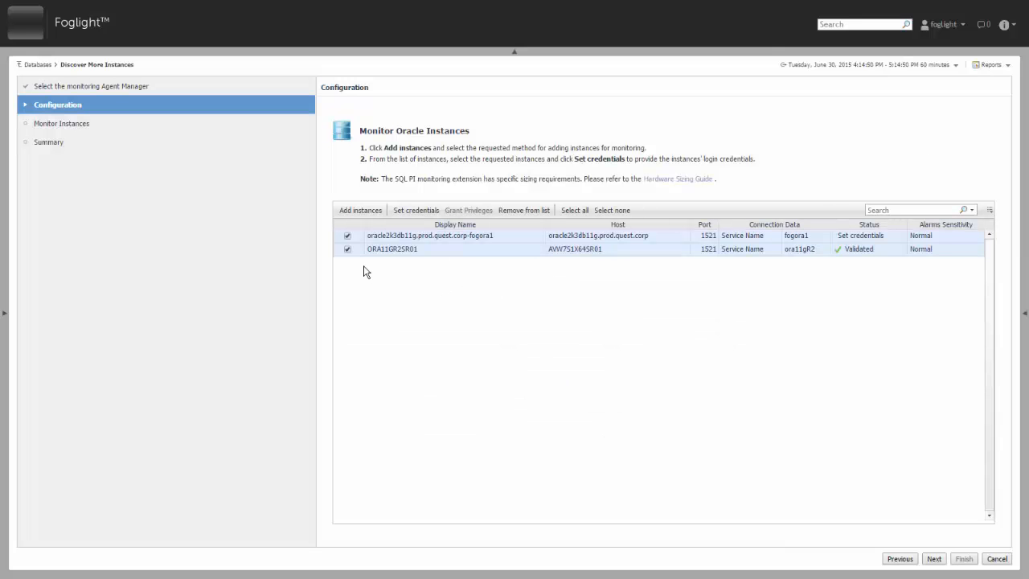
left_click(346, 249)
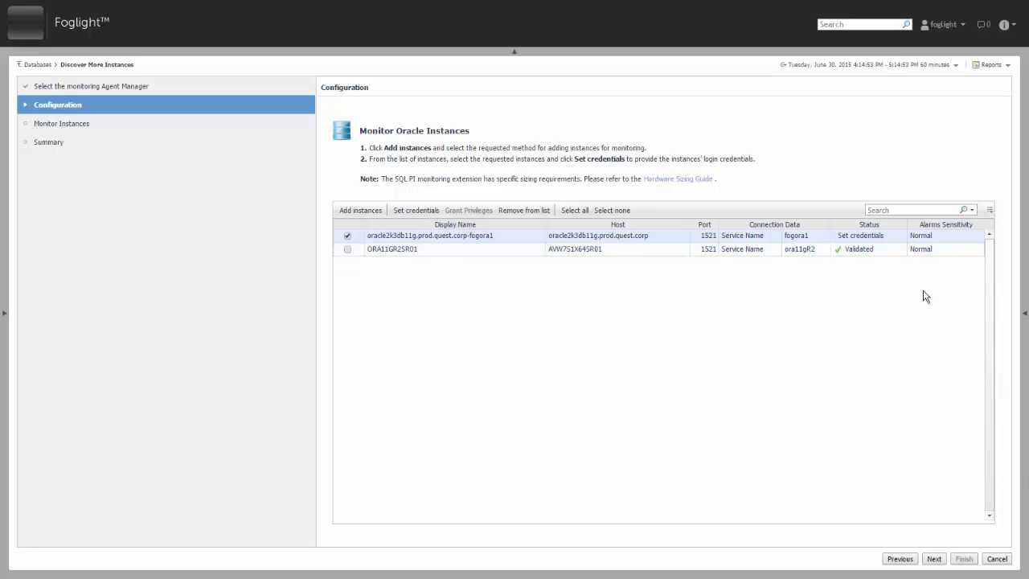
- Enter the database user name and password for the oracle2k3db11g instance
left_click(873, 237)
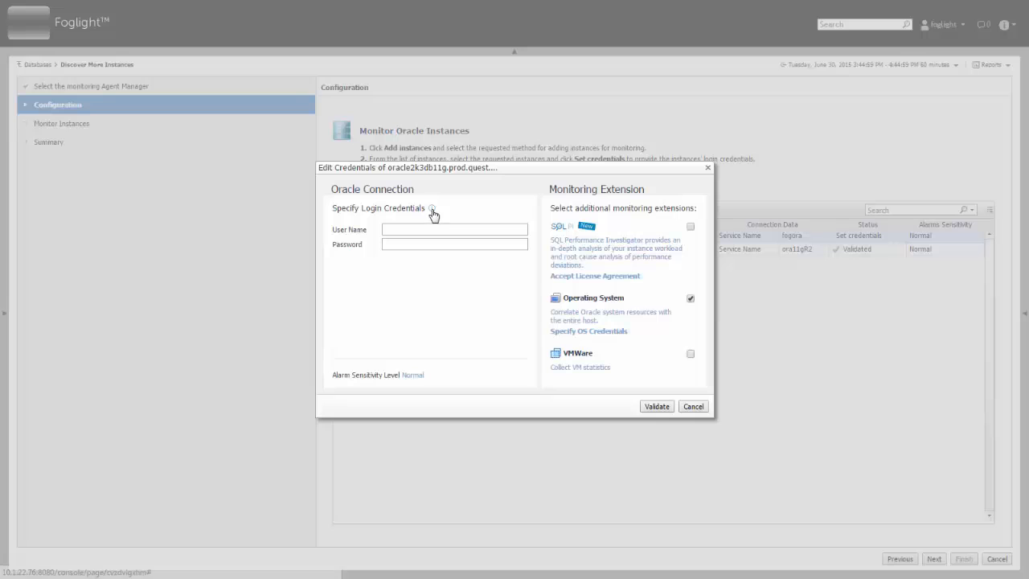
mouse_move(432, 211)
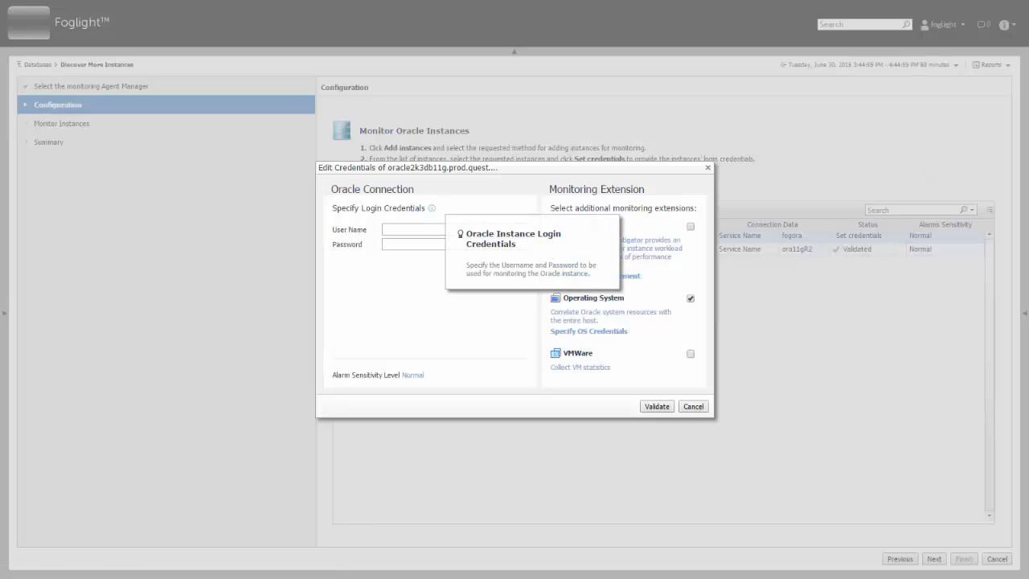
left_click(417, 232)
type("fogora2")
key("Tab")
type("password")
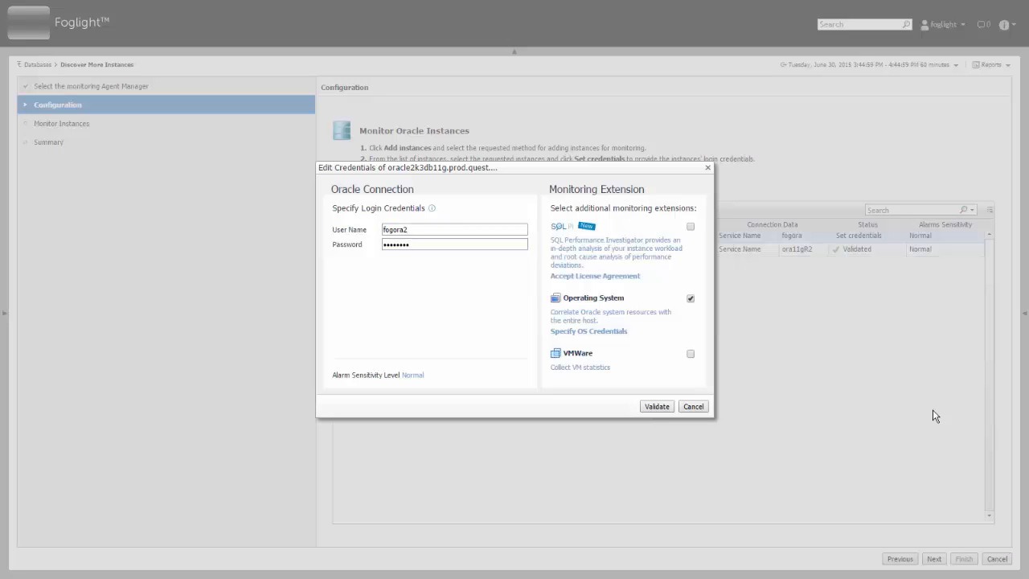
- Apply Windows host administrator credentials, using a stored credential, for operating system monitoring
left_click(593, 331)
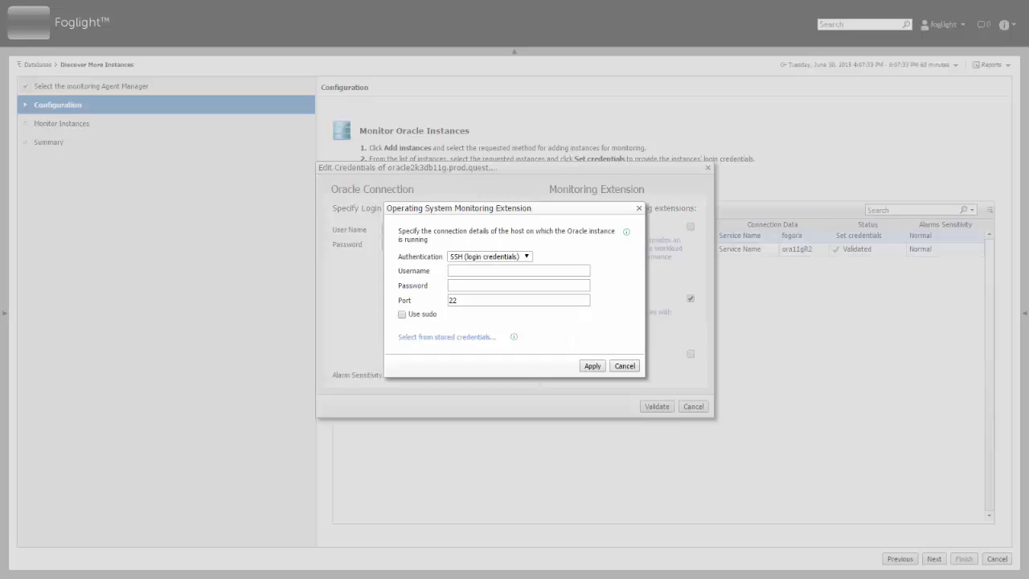
left_click(529, 256)
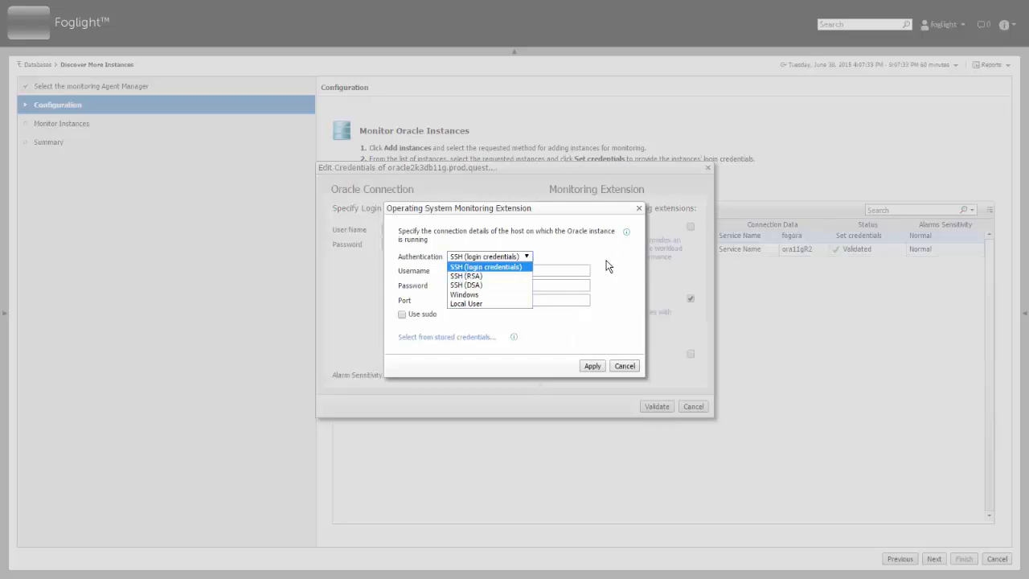
left_click(537, 295)
left_click(558, 270)
type("oracle2k3db11g\\administrator")
key("Tab")
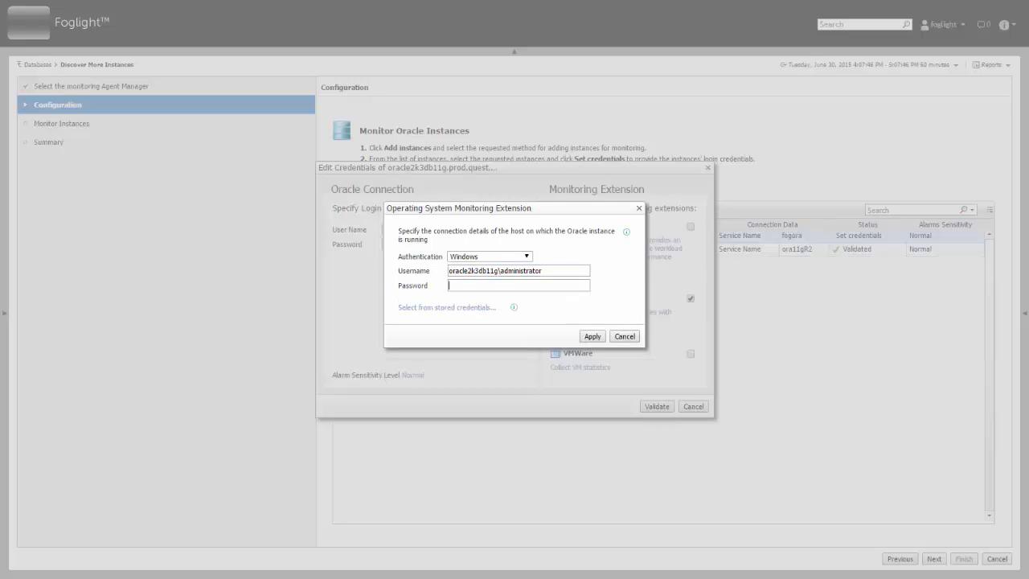
type("********")
mouse_move(515, 310)
left_click(418, 307)
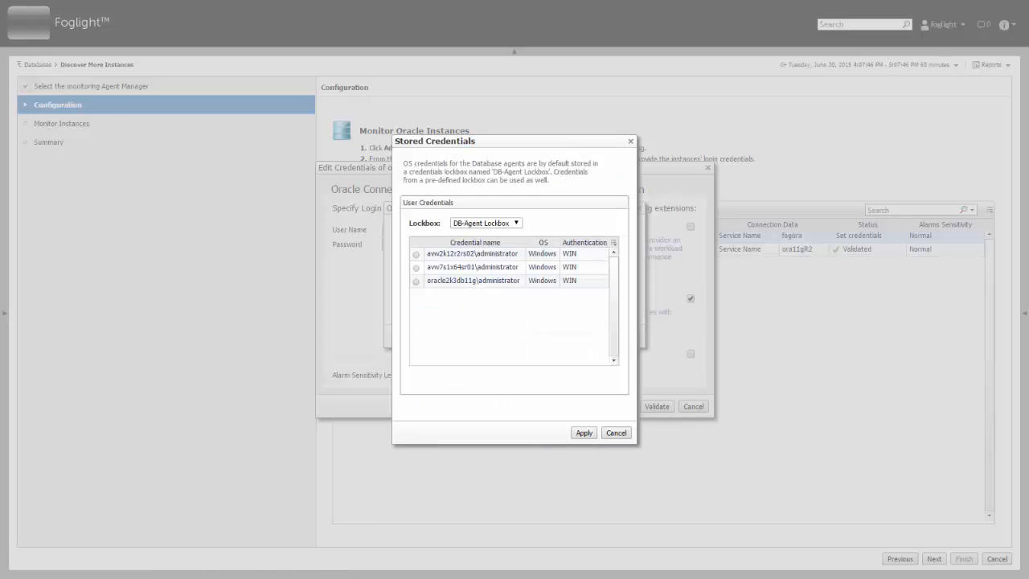
left_click(614, 433)
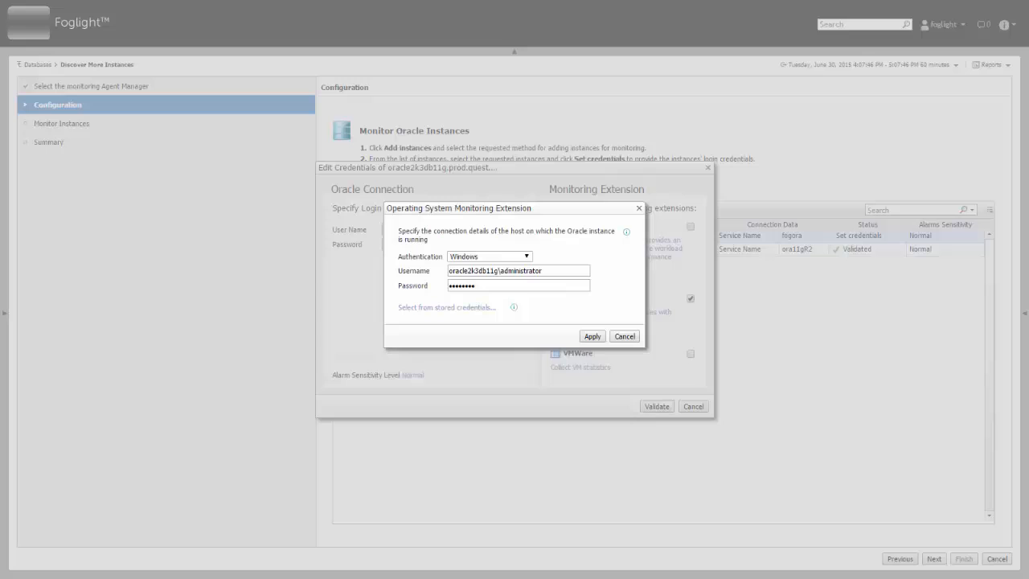
left_click(592, 336)
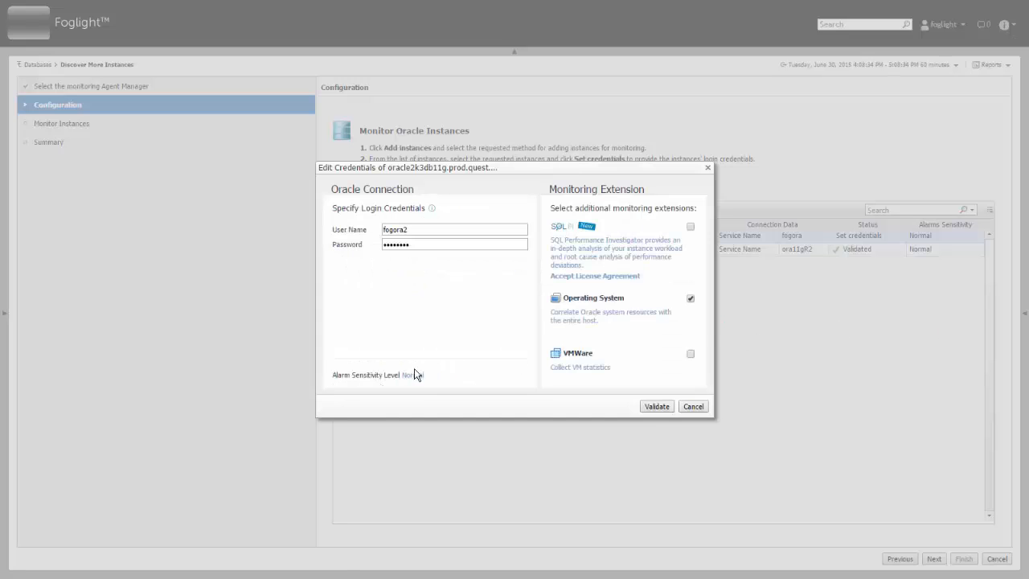
- Review alarm sensitivity options and leave the level at Normal
left_click(442, 376)
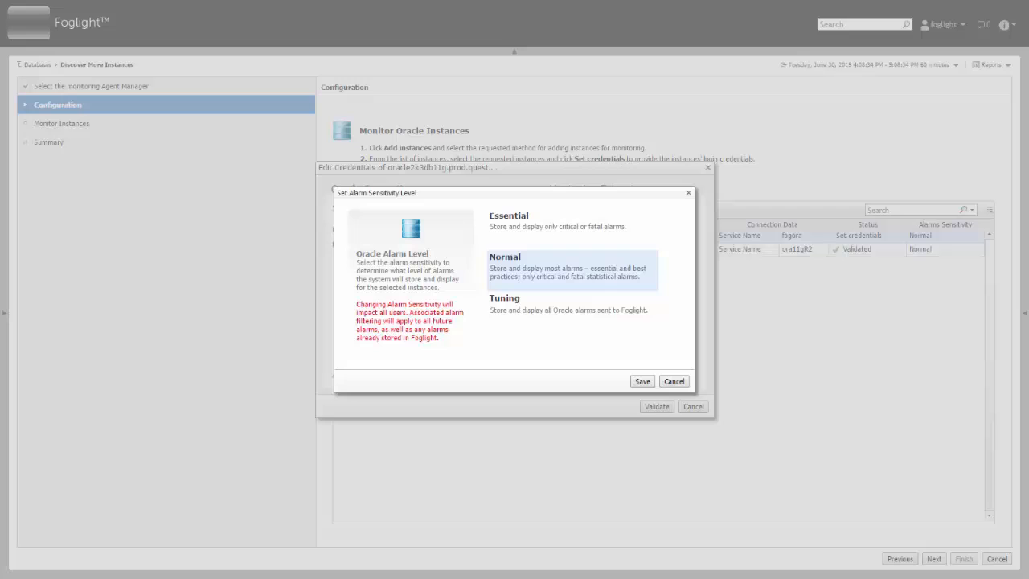
left_click(501, 307)
left_click(675, 382)
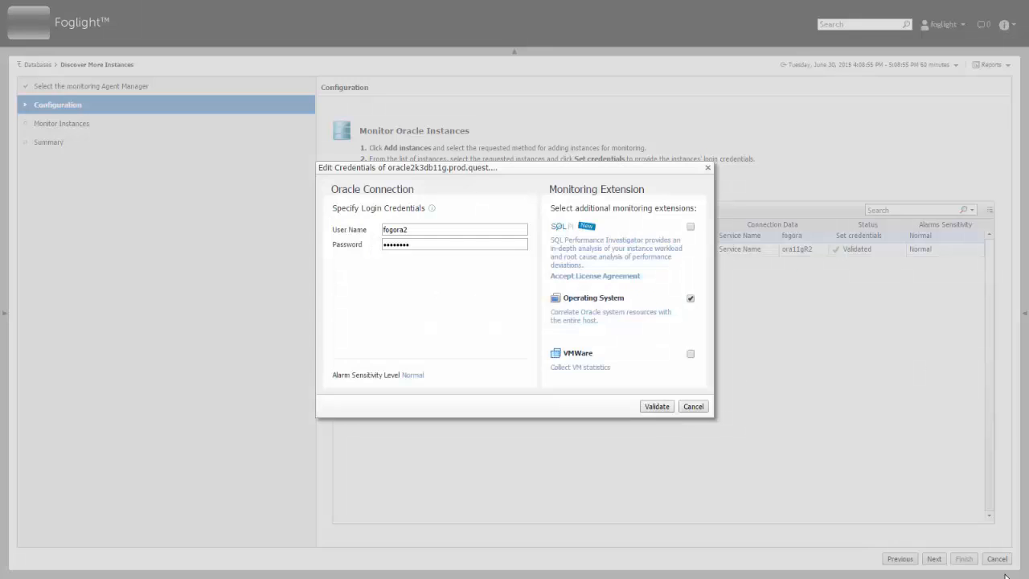
- Validate oracle2k3db11g, then grant its missing privileges using the SYSDBA account credentials
left_click(657, 407)
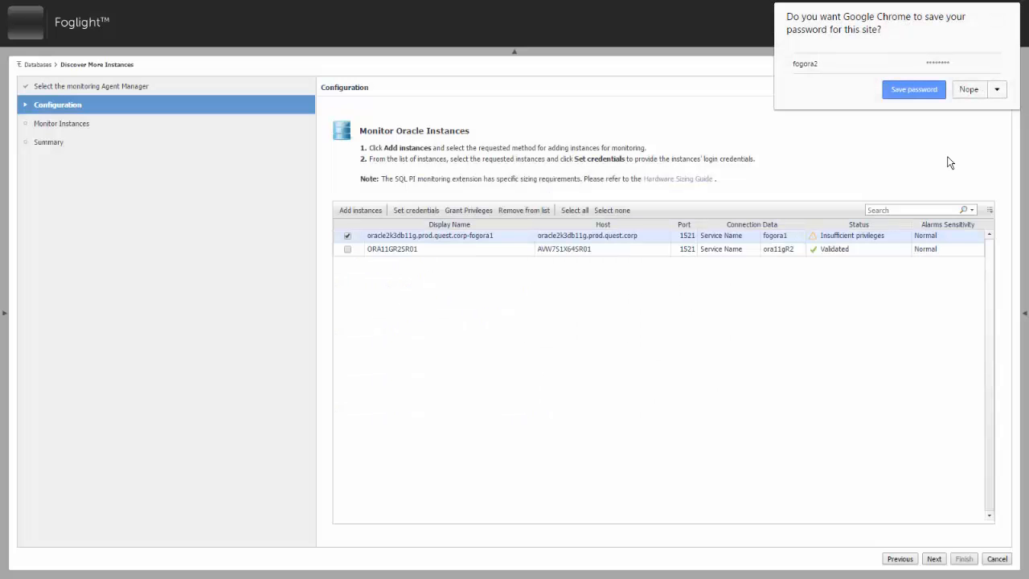
left_click(969, 89)
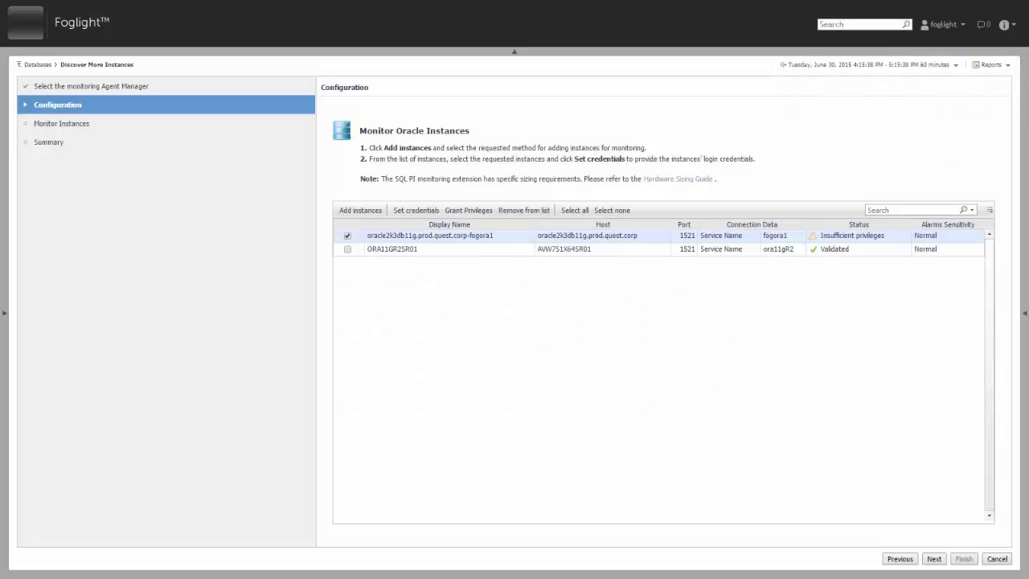
left_click(854, 235)
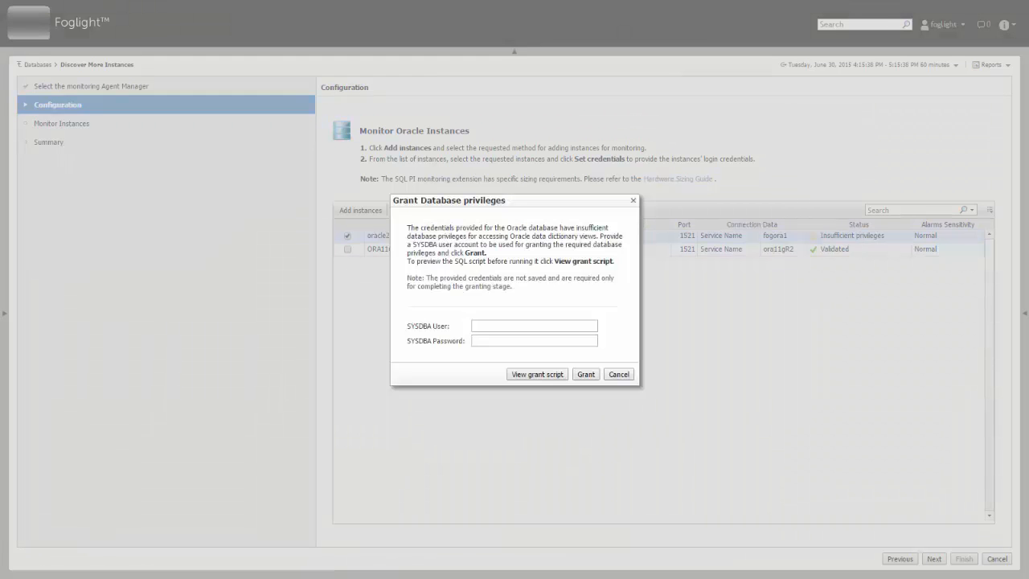
left_click(551, 325)
type("sys")
key("Tab")
type("••••••••")
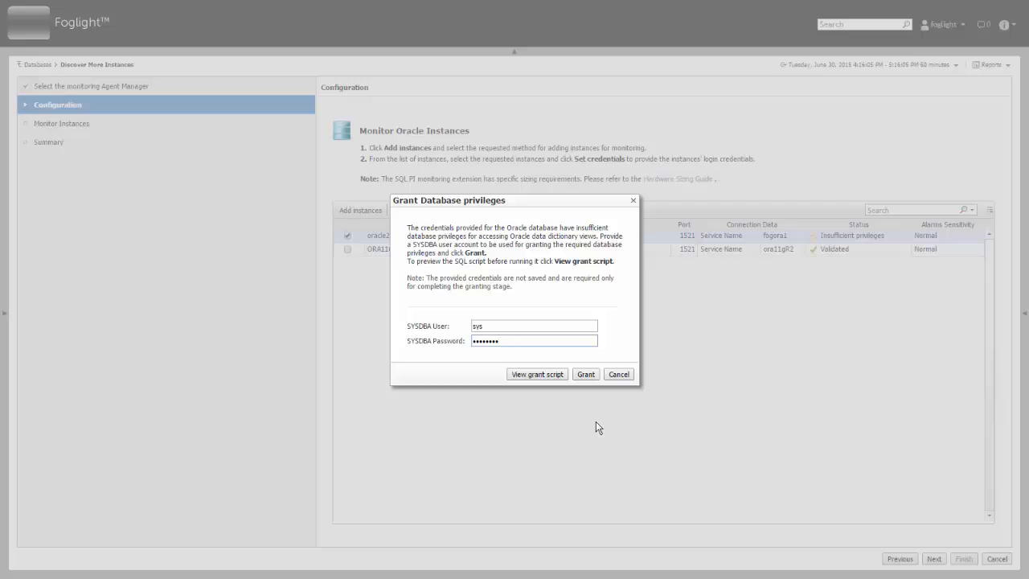
left_click(585, 375)
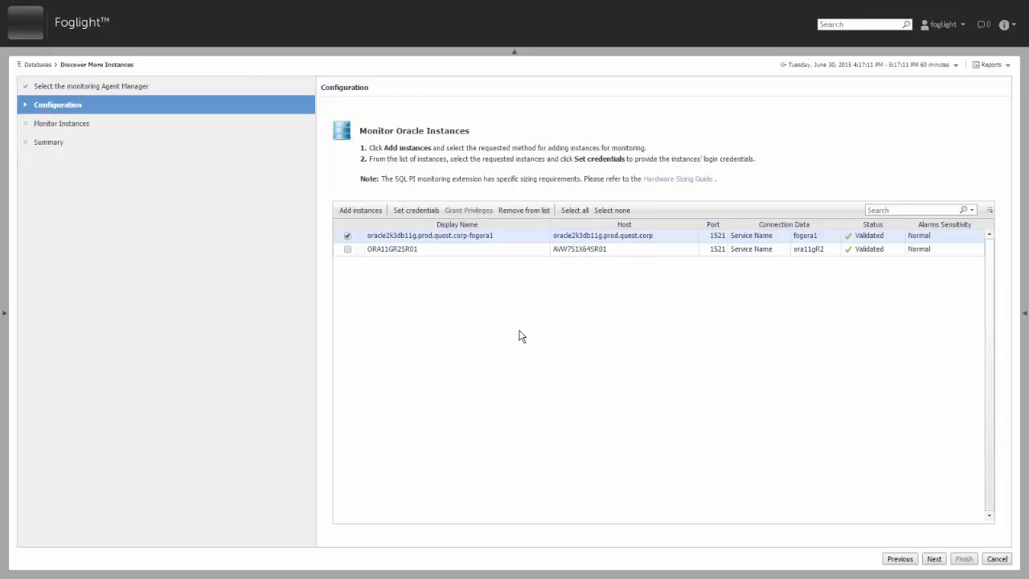
- Select both instances and shorten the first display name to oracle2k3db11g-fogora1
left_click(348, 248)
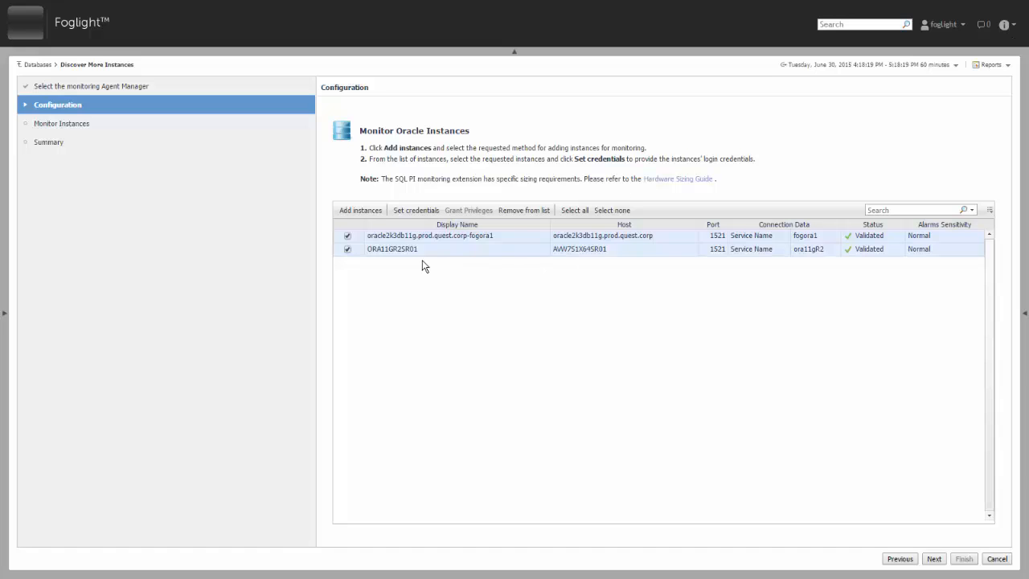
left_click(456, 239)
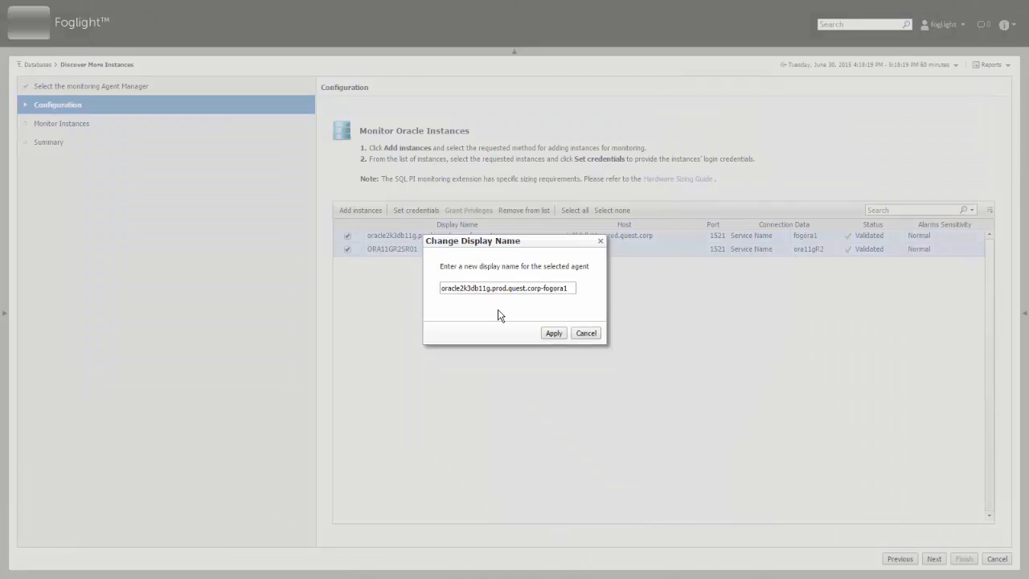
left_click_drag(541, 288, 489, 288)
key("BackSpace")
left_click(553, 333)
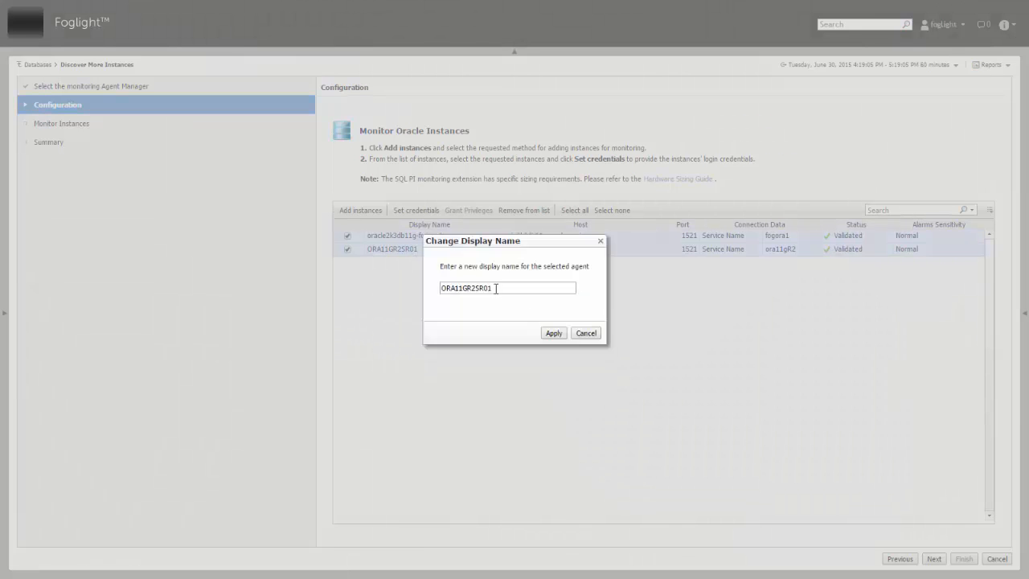
- Rename the ORA11GR2SR01 instance to ORA11GR2SR01-ora11gR2
left_click(496, 288)
type("-ora11gR2")
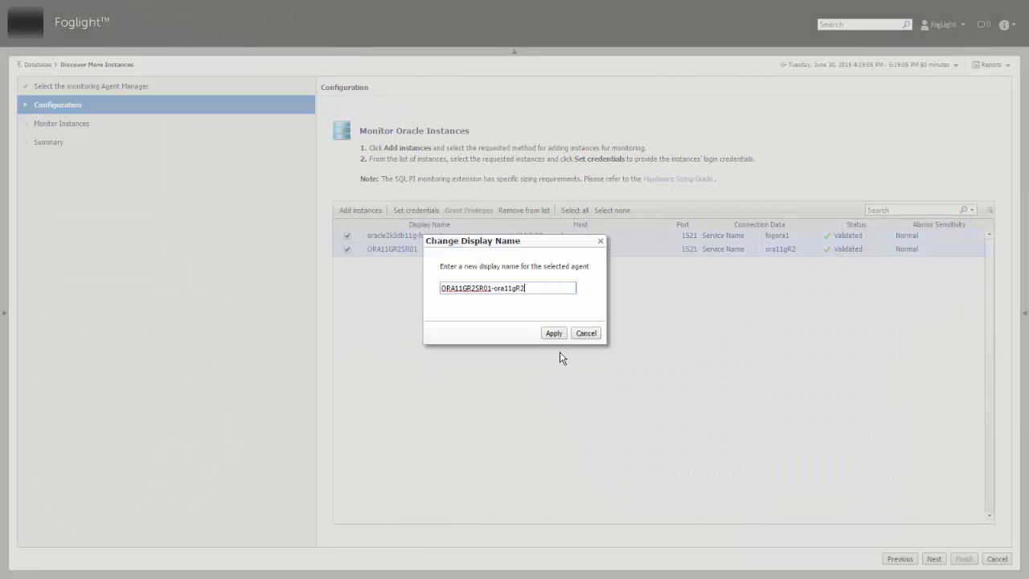
left_click(559, 334)
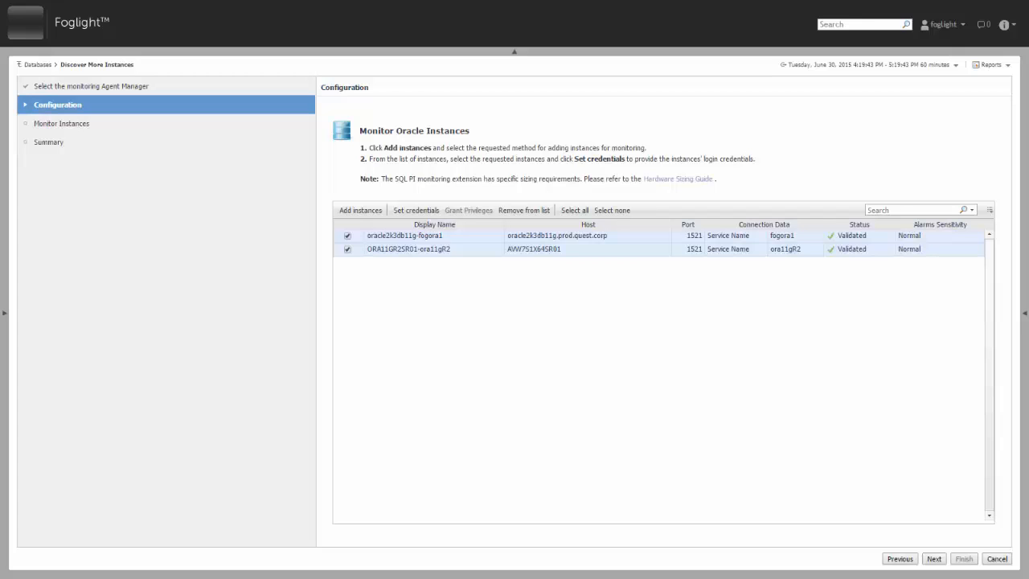
- Finish the wizard to monitor both instances, then filter the Databases dashboard to Oracle
left_click(933, 559)
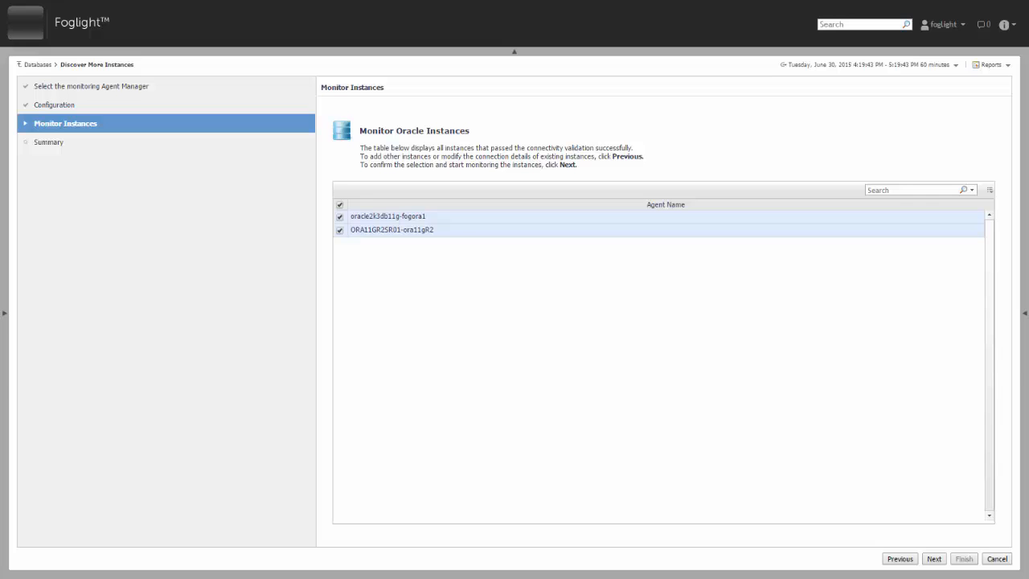
left_click(934, 559)
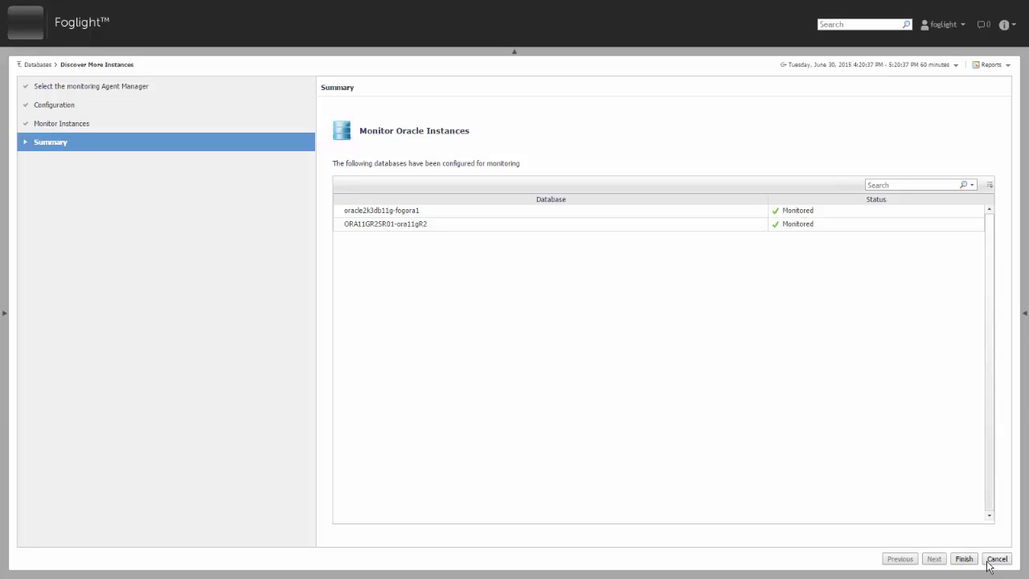
left_click(962, 559)
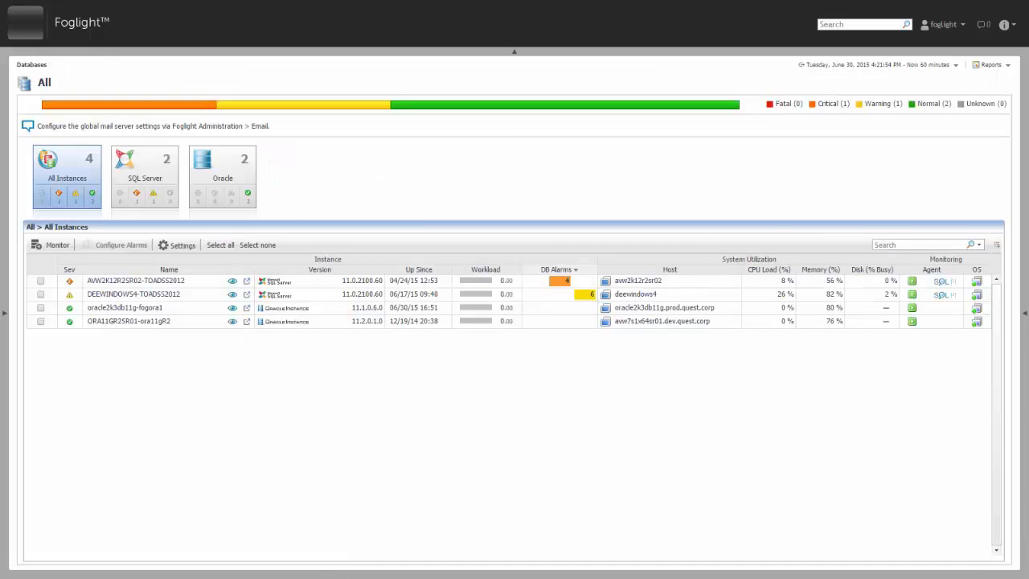
left_click(222, 173)
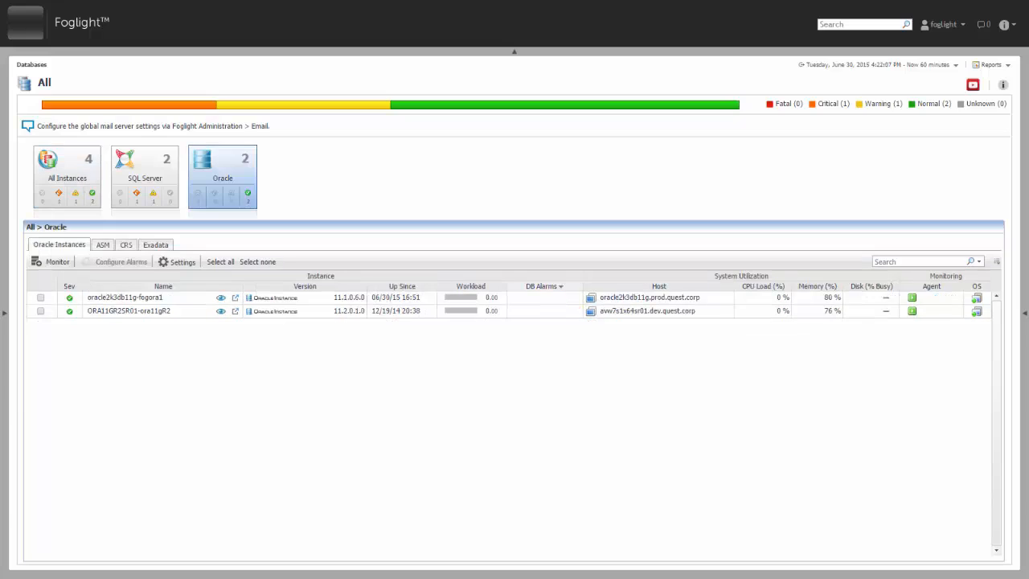